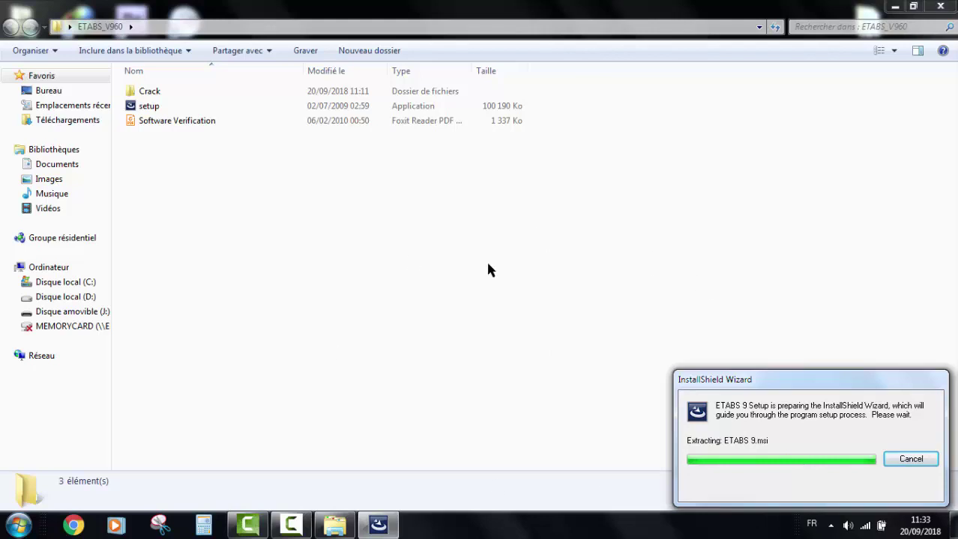
Minimize the folder window, start the ETABS 9 installation wizard, and accept the terms of its license agreement.
left_click(891, 7)
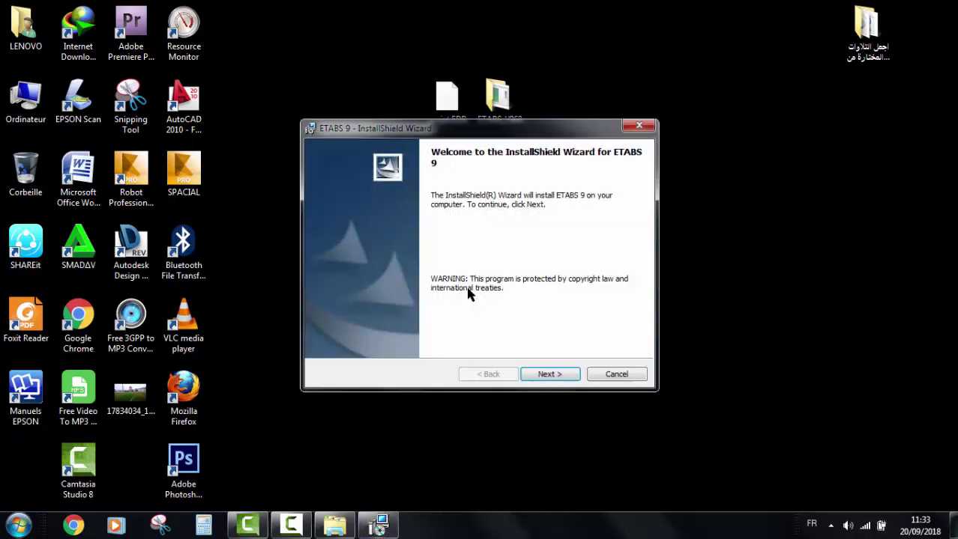
left_click(546, 374)
left_click(446, 323)
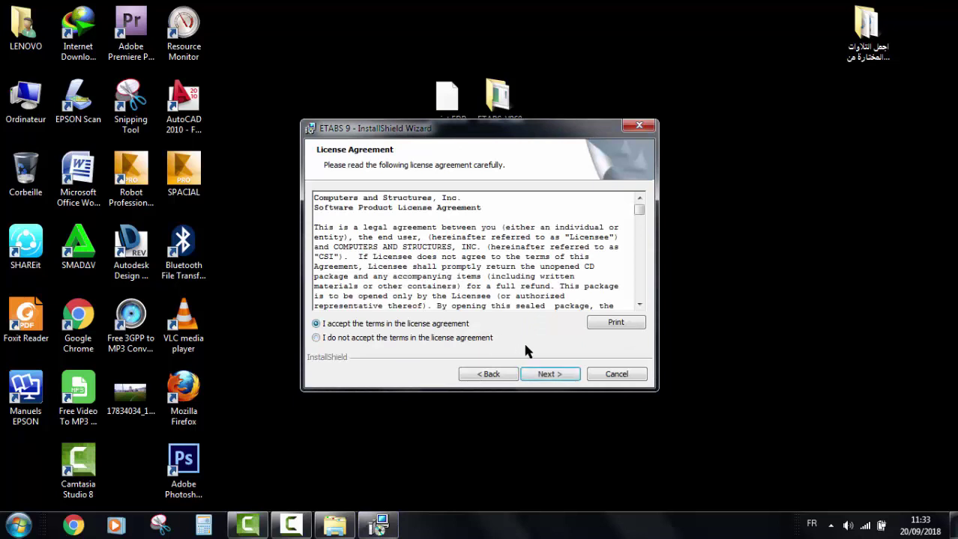
left_click(558, 377)
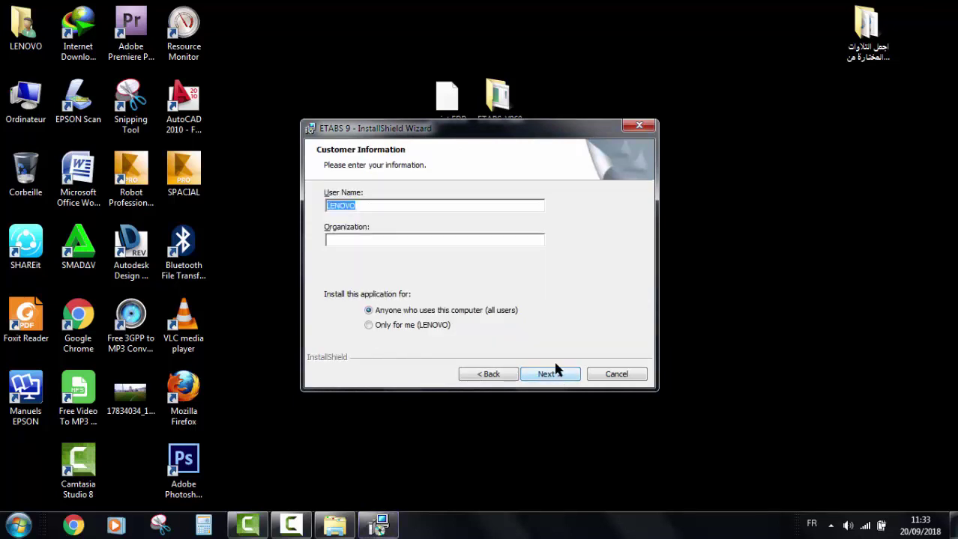
Enter GC algerie in the customer information, install ETABS 9, and finish the installation wizard.
type("GC algerie")
left_click(545, 377)
left_click(544, 377)
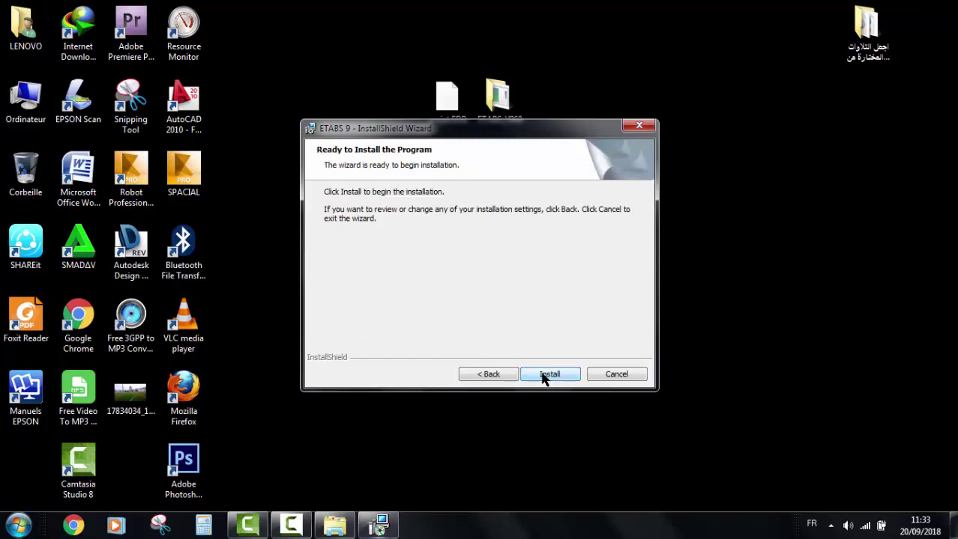
left_click(543, 377)
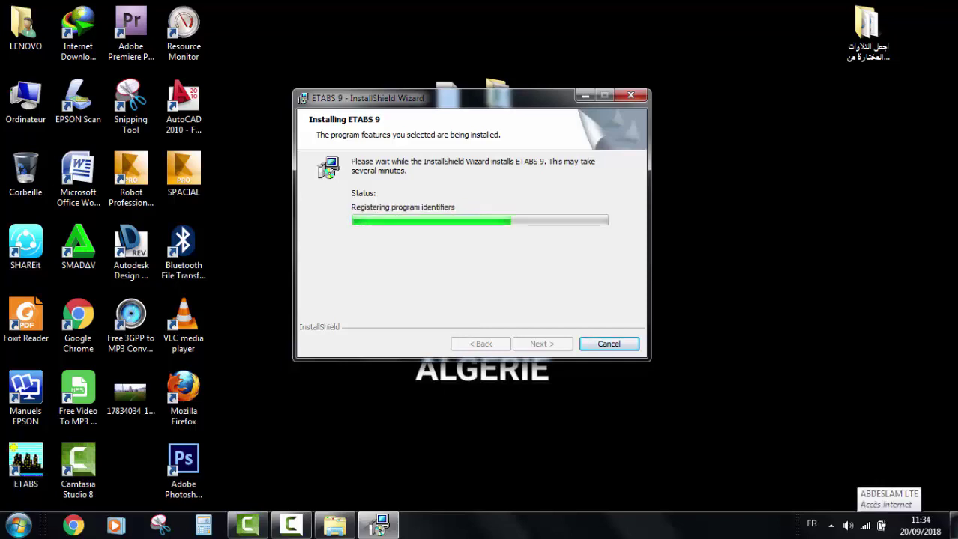
left_click(830, 524)
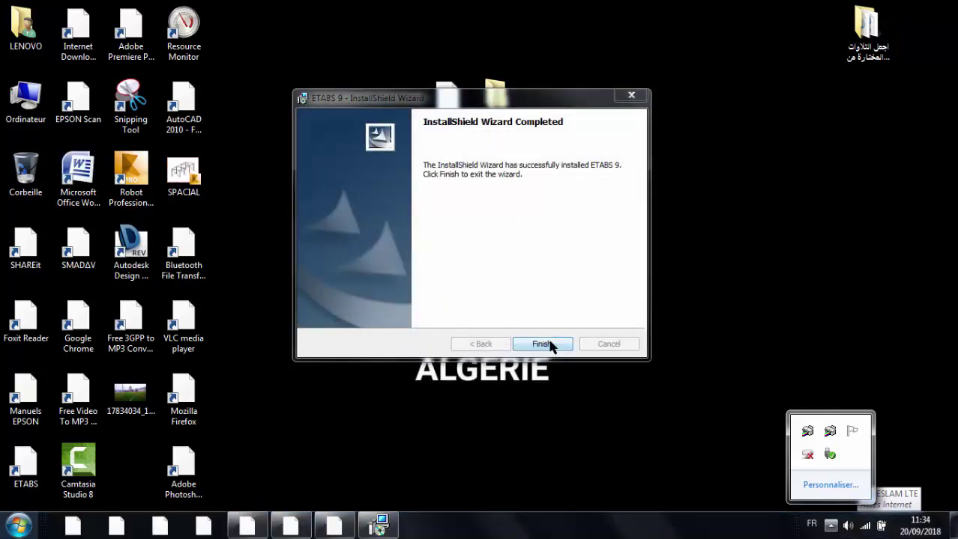
left_click(543, 344)
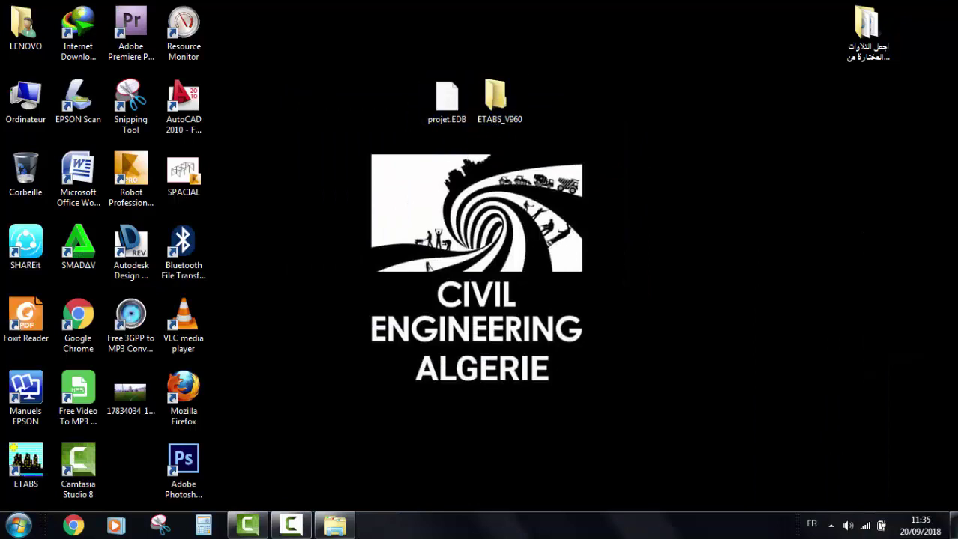
Move the ETABS shortcut to an empty desktop area and copy the Etabs and lservrc files from the Crack folder inside ETABS_V960.
left_click_drag(28, 475, 712, 183)
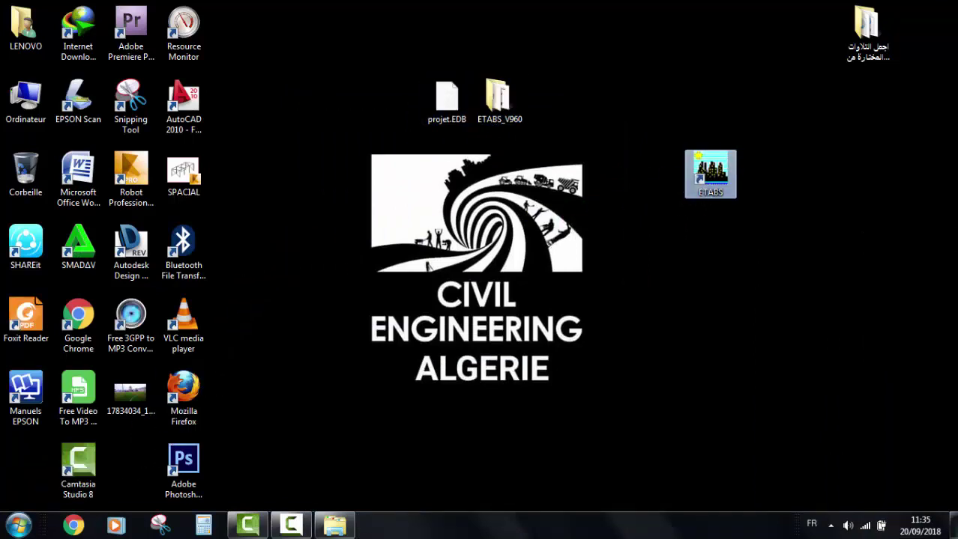
double_click(497, 97)
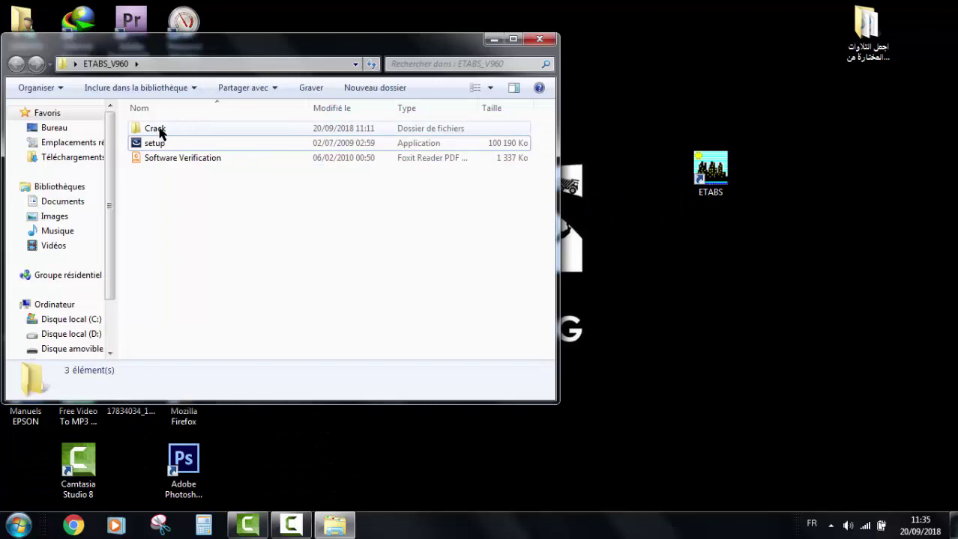
double_click(160, 133)
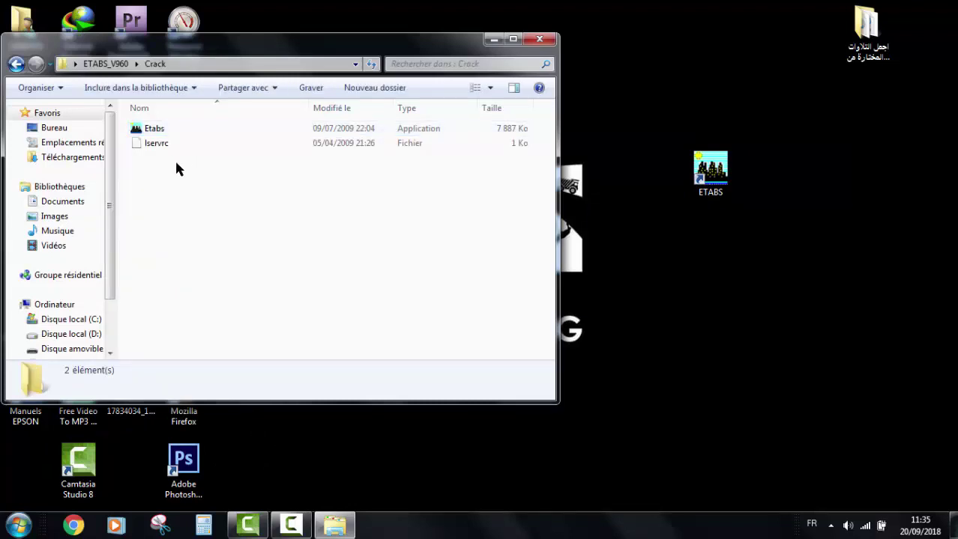
left_click_drag(187, 164, 150, 129)
right_click(153, 127)
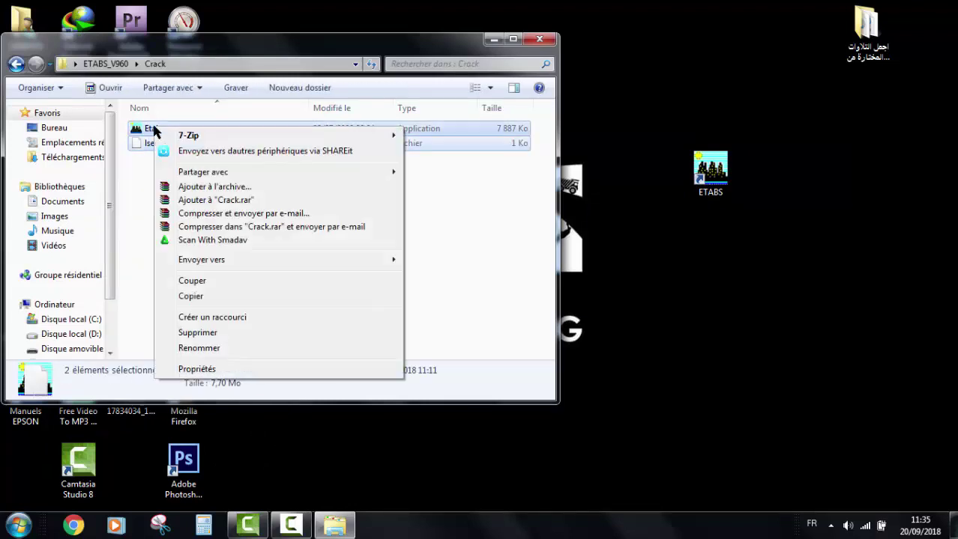
left_click(193, 296)
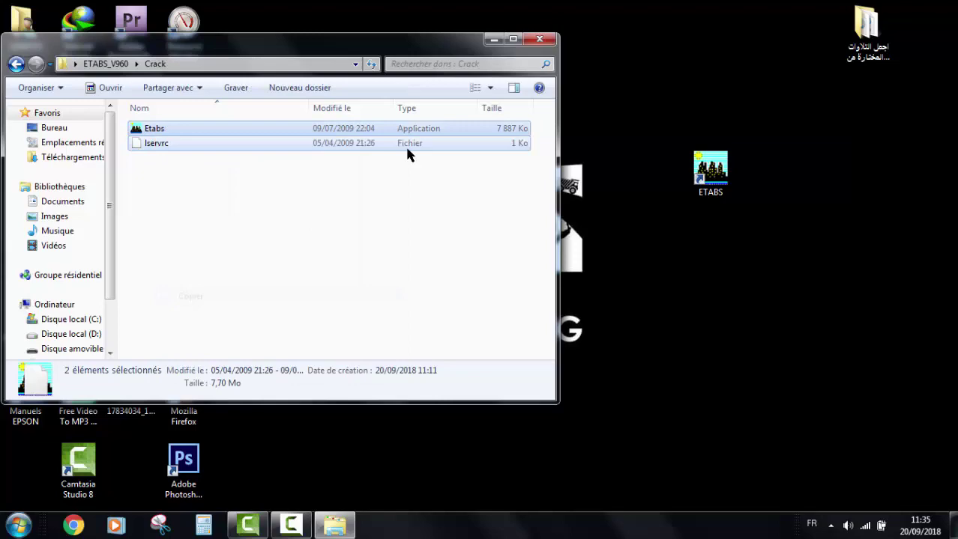
left_click(538, 39)
Open the ETABS shortcut's file location and paste the copied files into the ETABS 9 folder, replacing the existing Etabs.exe.
right_click(699, 168)
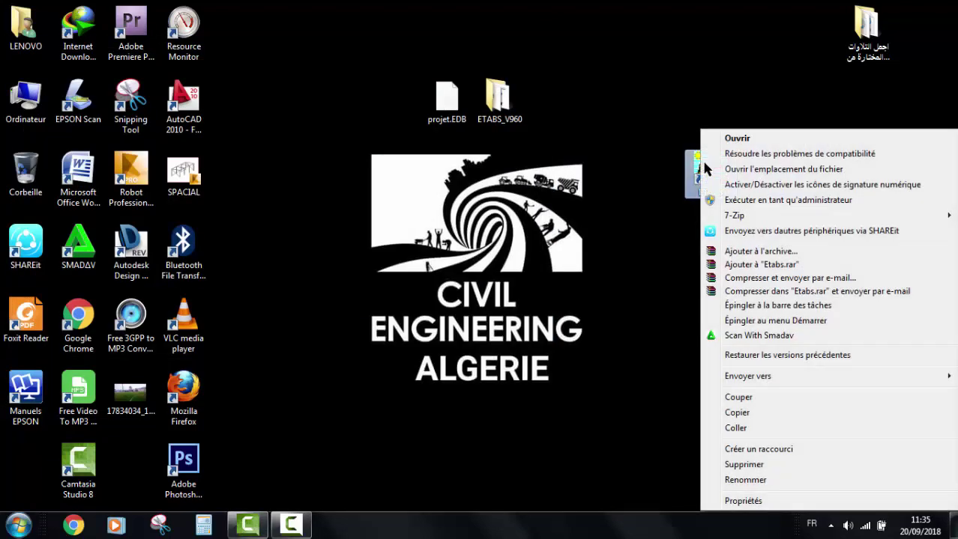
left_click(729, 172)
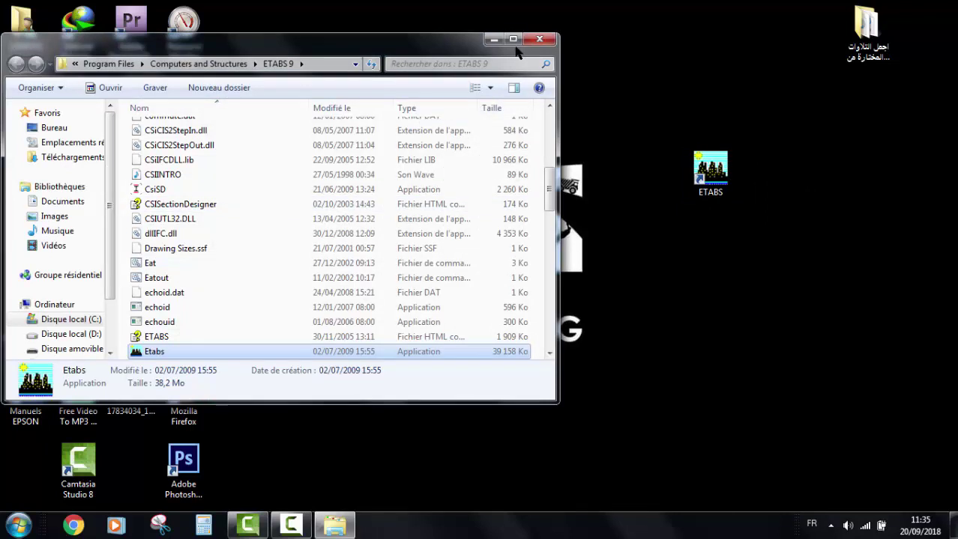
left_click(512, 38)
left_click(669, 349)
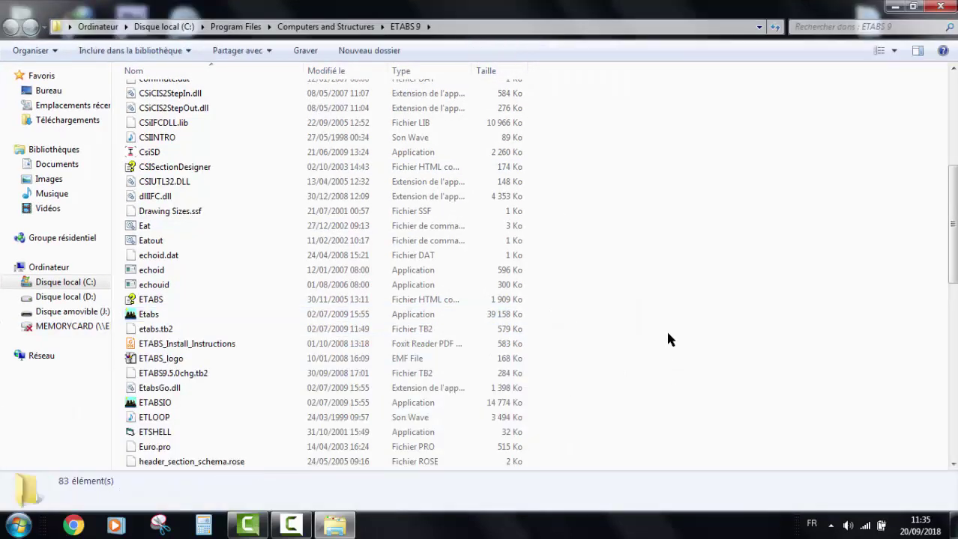
right_click(667, 333)
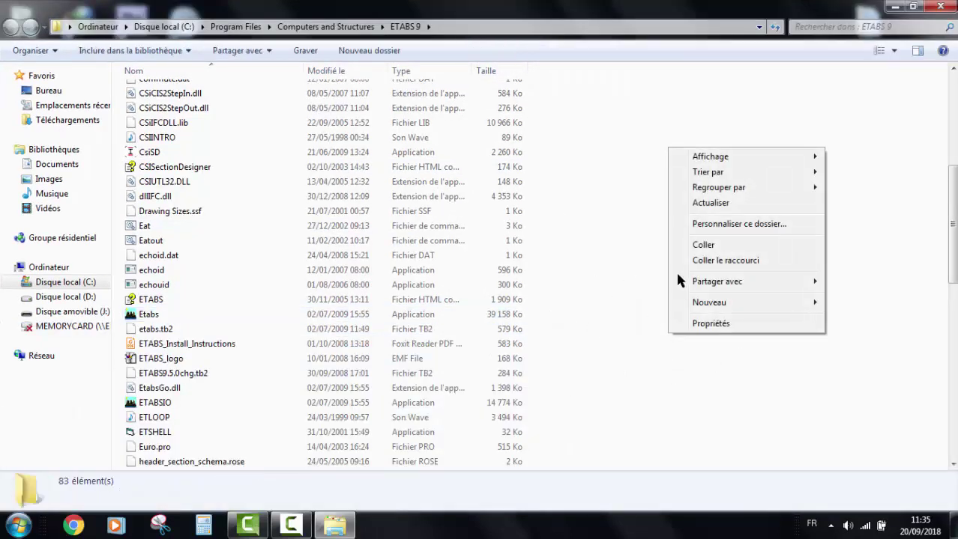
left_click(698, 245)
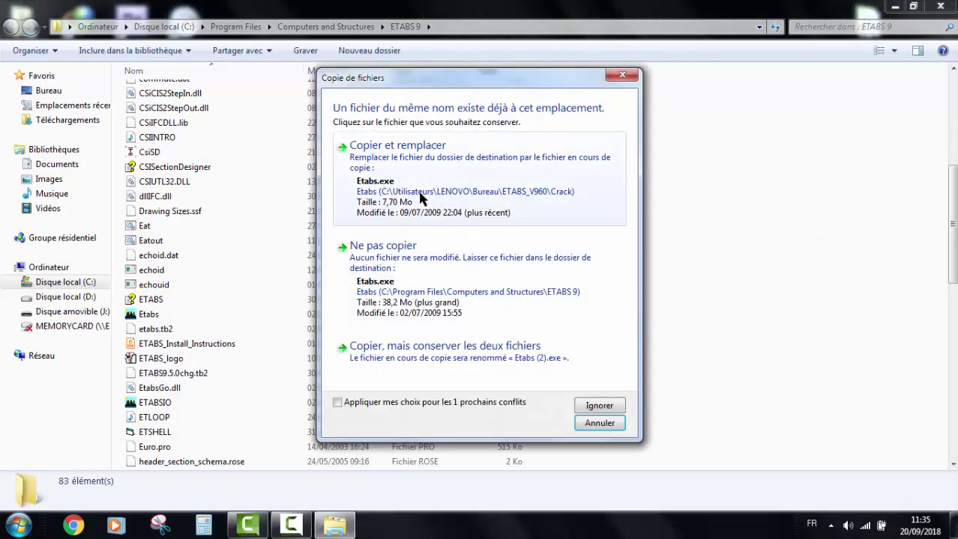
left_click(419, 199)
left_click(419, 196)
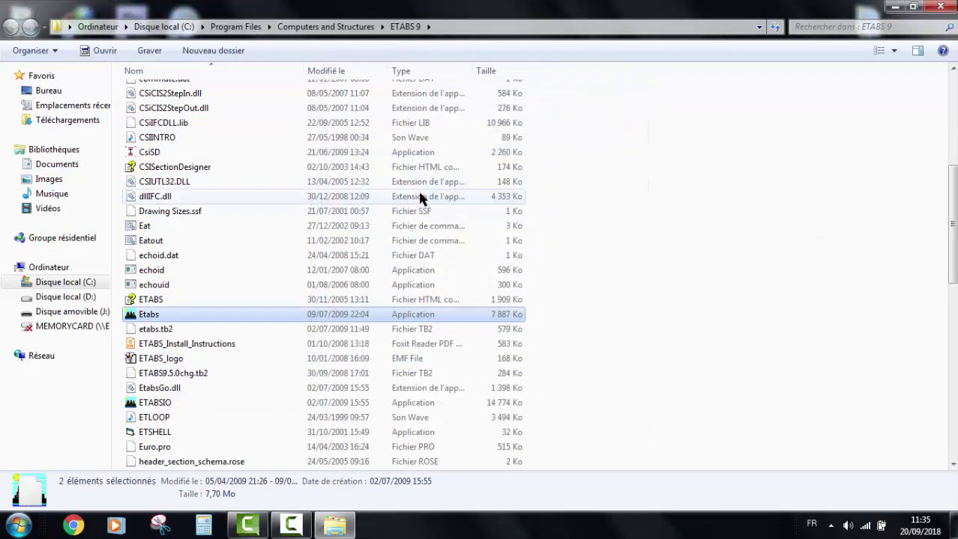
Close the installation folder, launch ETABS, dismiss the Tip of the Day, and minimize the program.
left_click(747, 178)
left_click(941, 6)
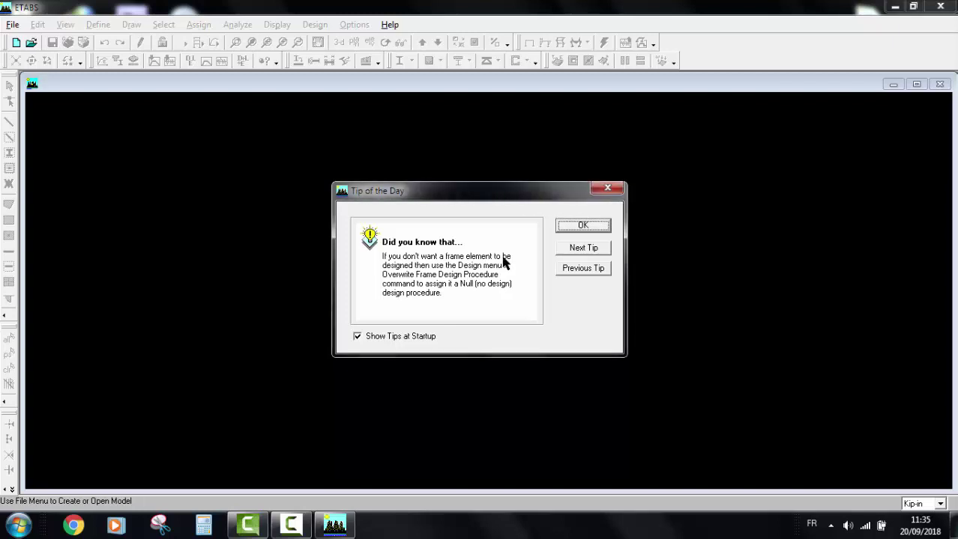
left_click(577, 226)
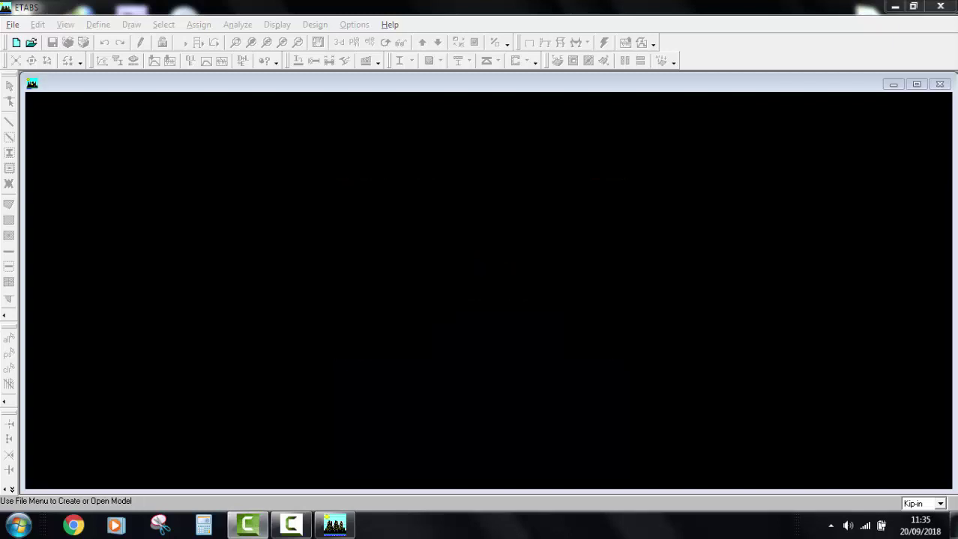
left_click(895, 5)
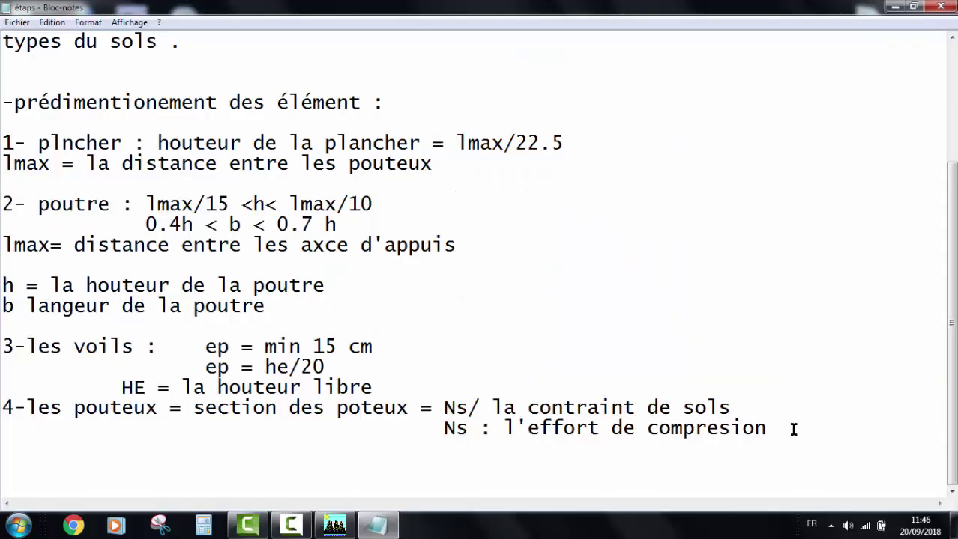
Close the étaps notes with their changes saved in ANSI format, then reopen the file to check it and close it again.
left_click_drag(780, 431, 4, 472)
left_click(940, 6)
left_click(402, 271)
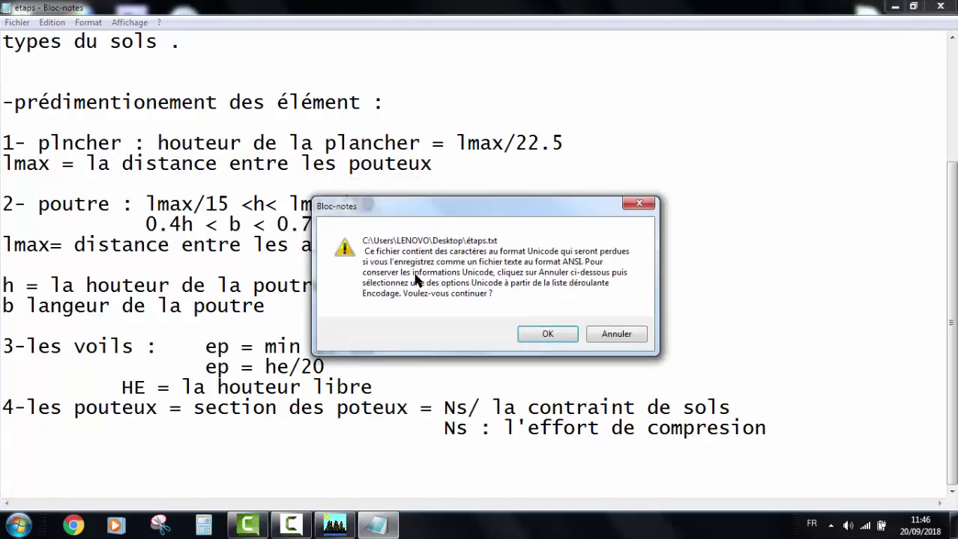
left_click(546, 334)
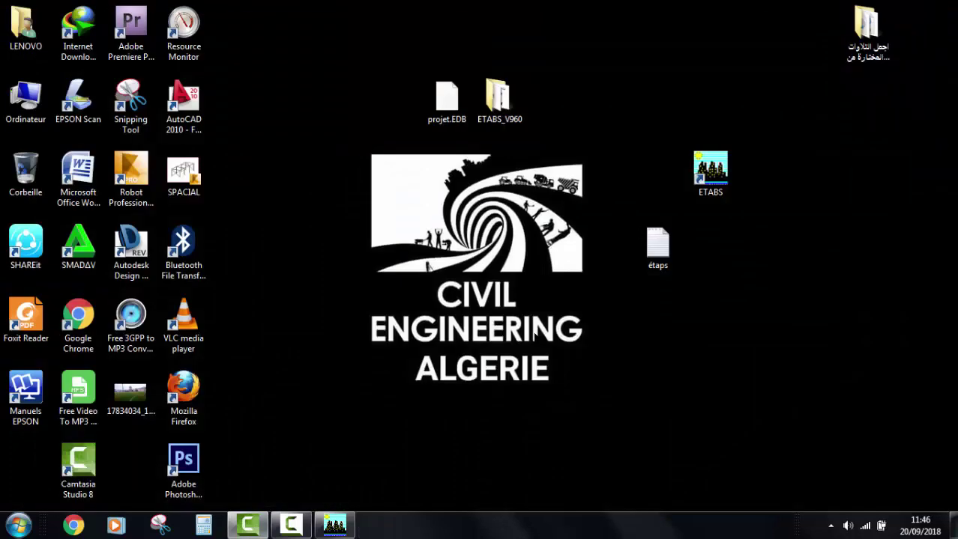
double_click(665, 264)
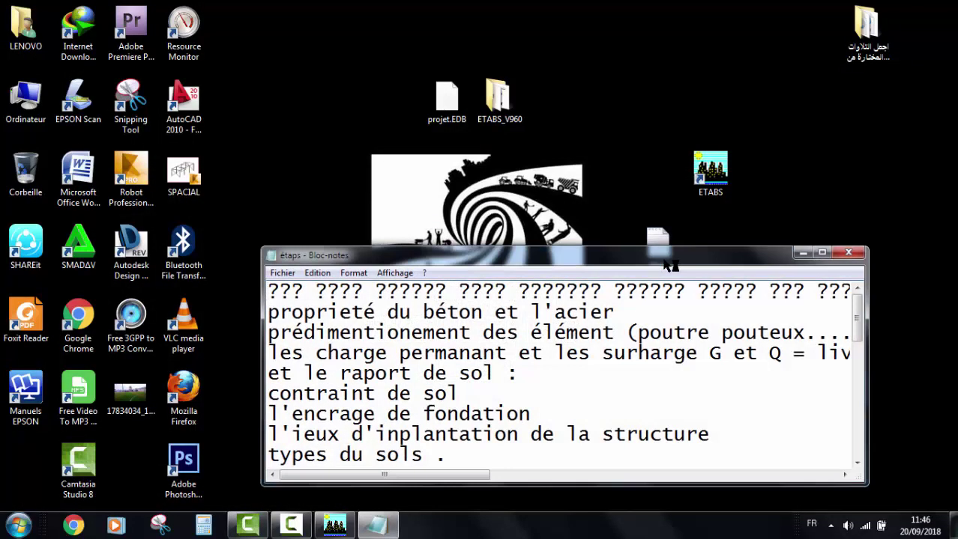
left_click(847, 253)
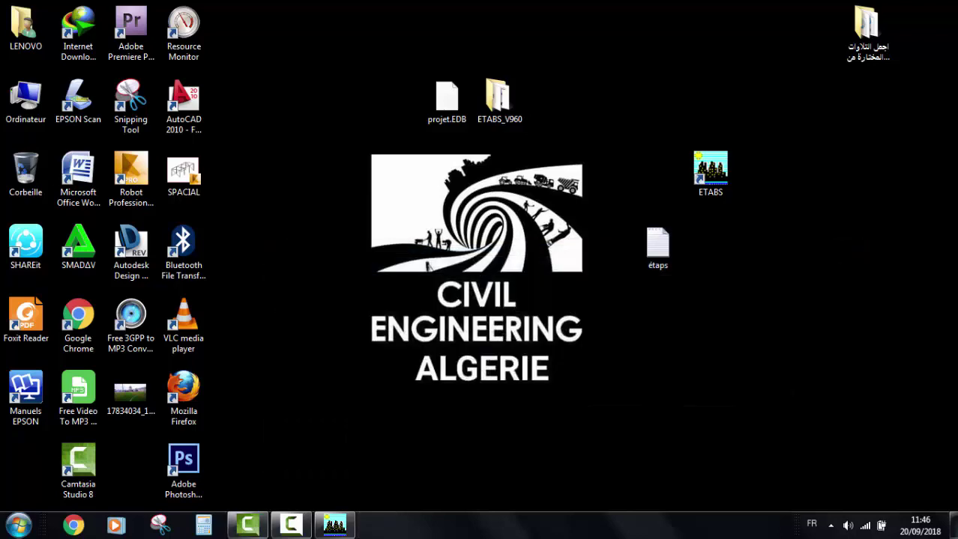
Switch to ETABS, start a new model, and set the working units to KN-m.
left_click(341, 528)
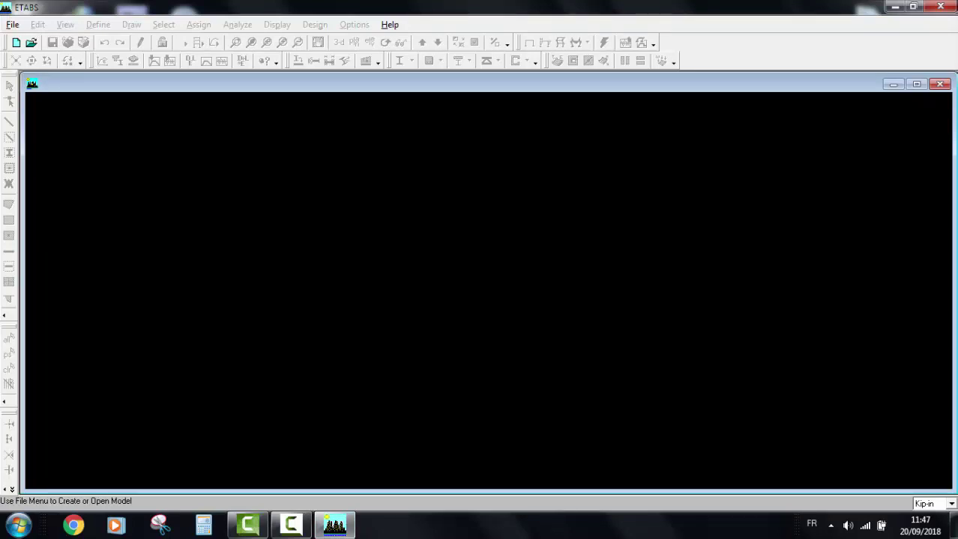
left_click(16, 42)
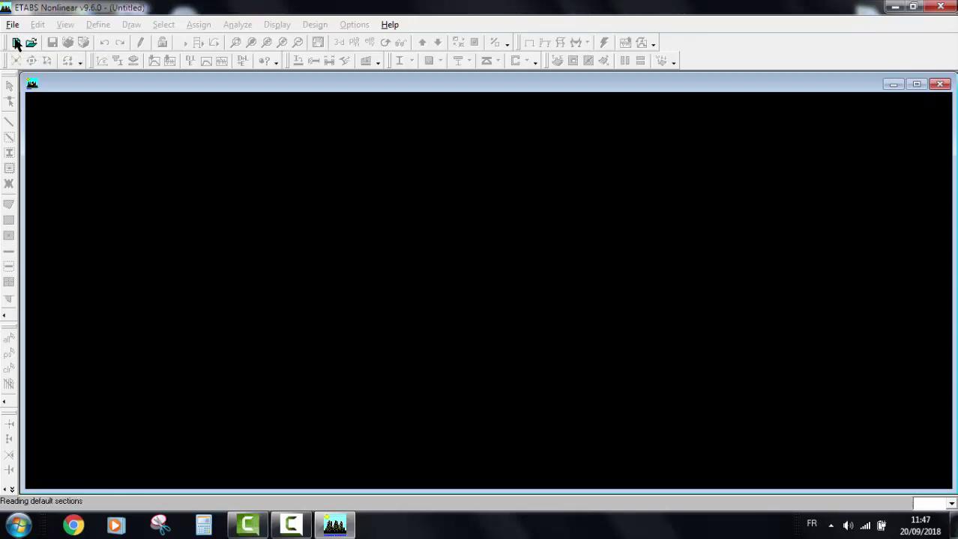
left_click(551, 296)
left_click(950, 503)
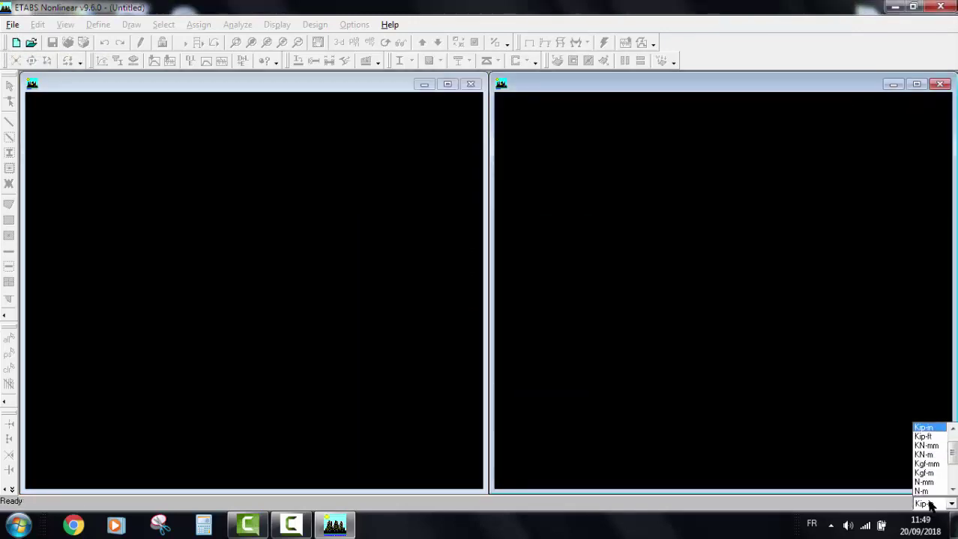
left_click(927, 454)
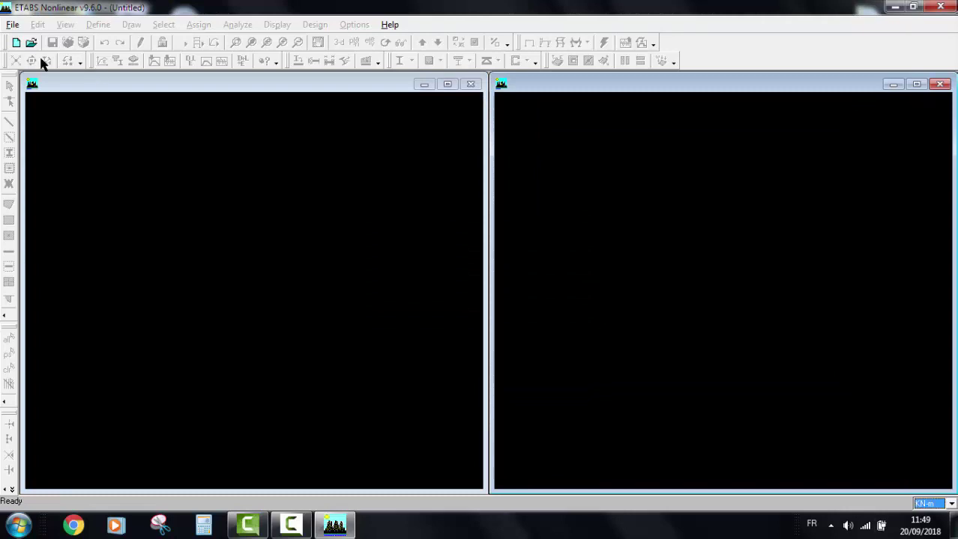
Start a new model again and set the plan grid to 3 lines in the X direction and 3 in the Y direction.
left_click(15, 43)
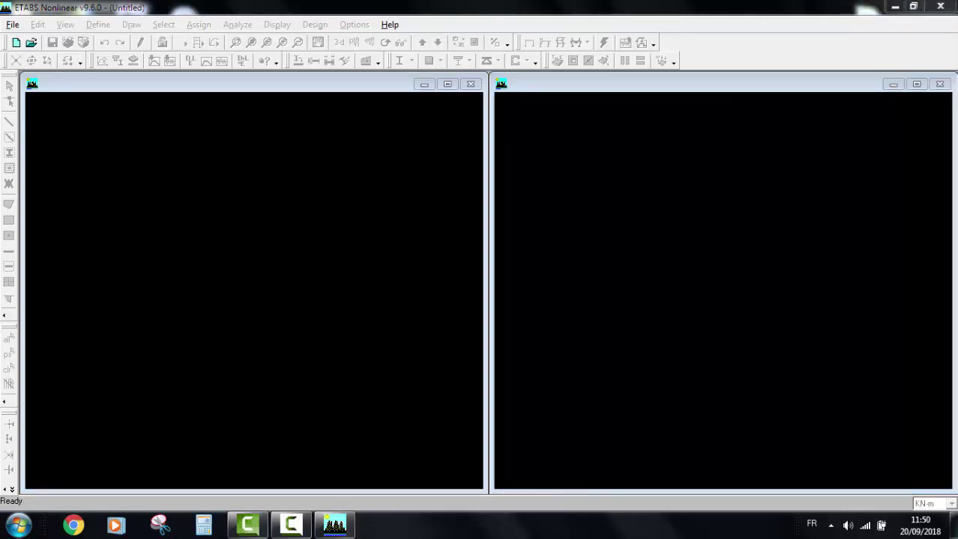
left_click(550, 295)
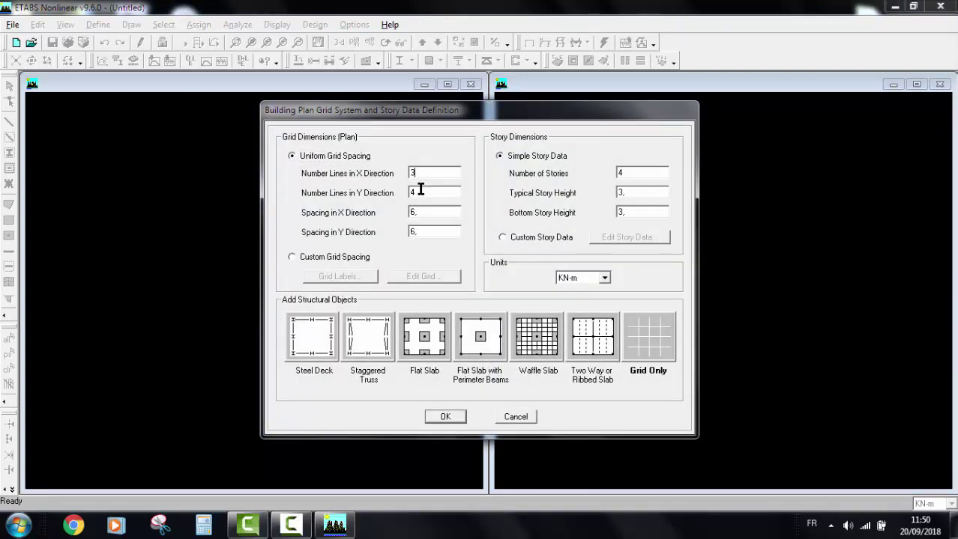
left_click(420, 191)
key("BackSpace")
type("3")
Enable custom grid spacing and set the X grid ordinates of line B to 3 and line C to 6.
left_click(347, 256)
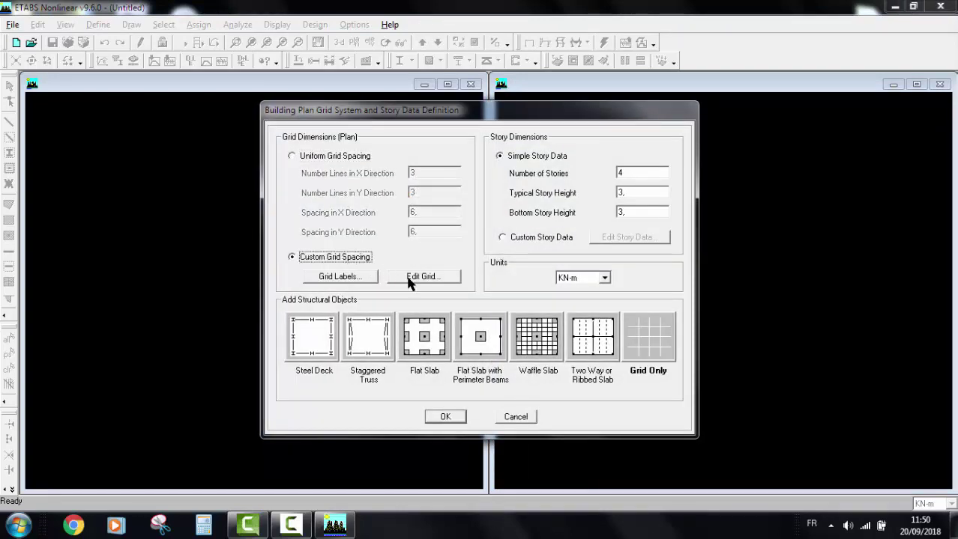
left_click(413, 279)
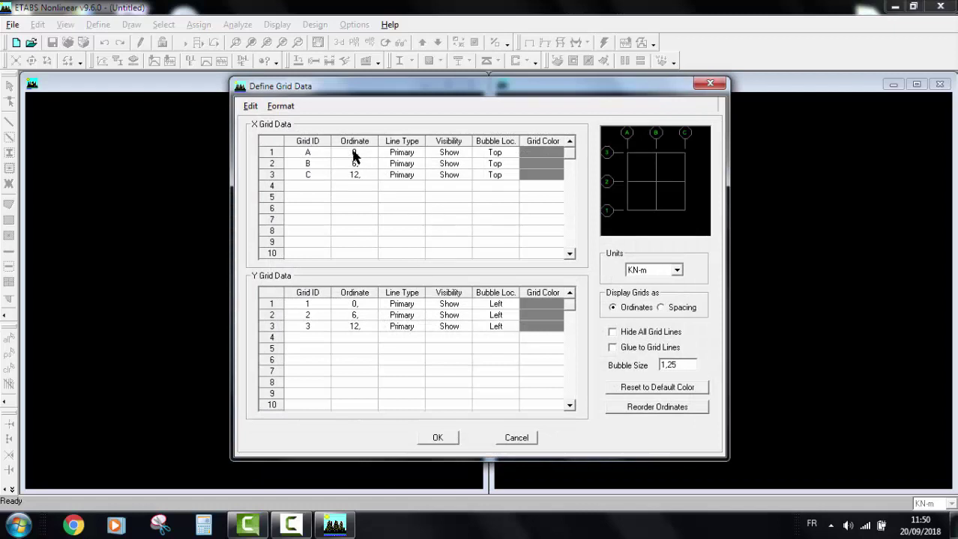
double_click(354, 163)
type("6")
double_click(355, 175)
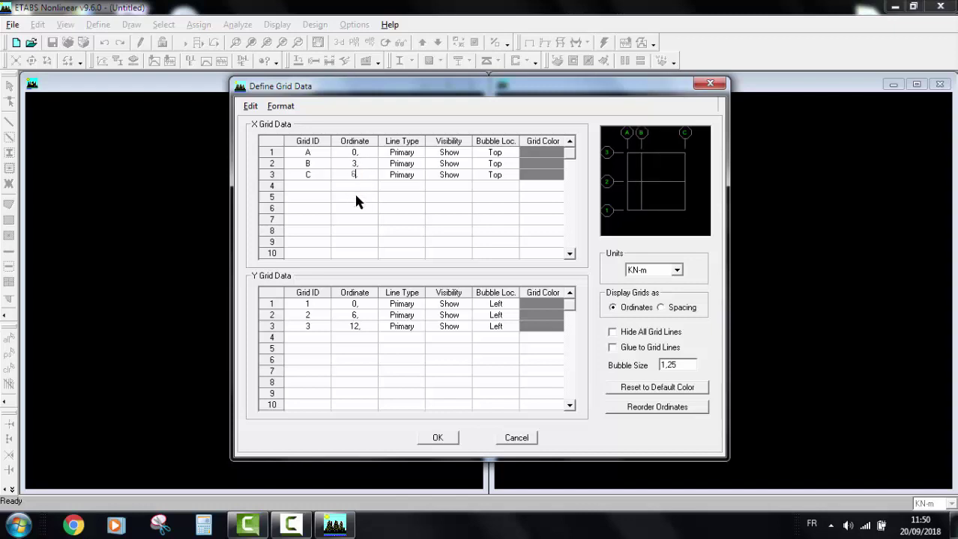
key("Return")
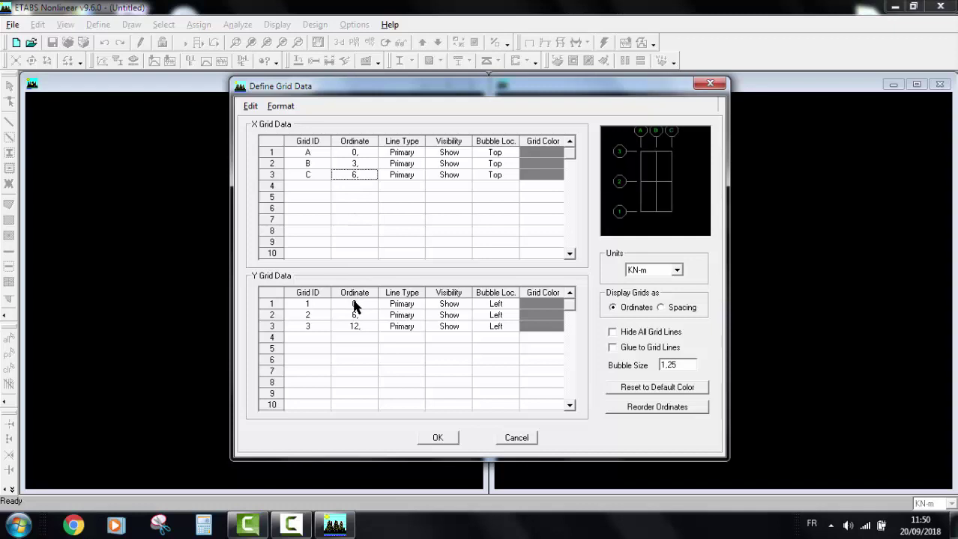
Set the Y grid ordinates of line 2 to 4 and line 3 to 8, and accept the grid data.
double_click(354, 315)
key("Return")
left_click(356, 329)
left_click(357, 327)
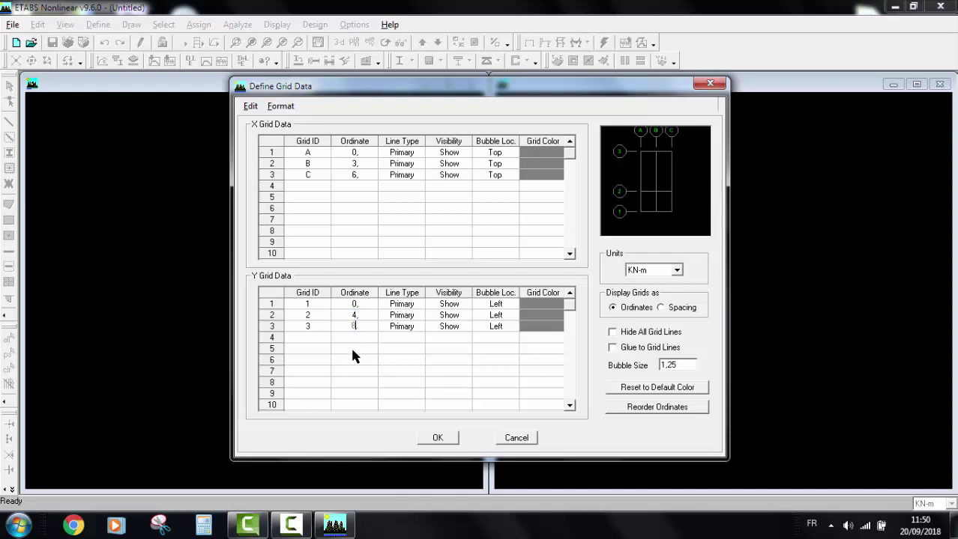
type("8")
left_click(442, 436)
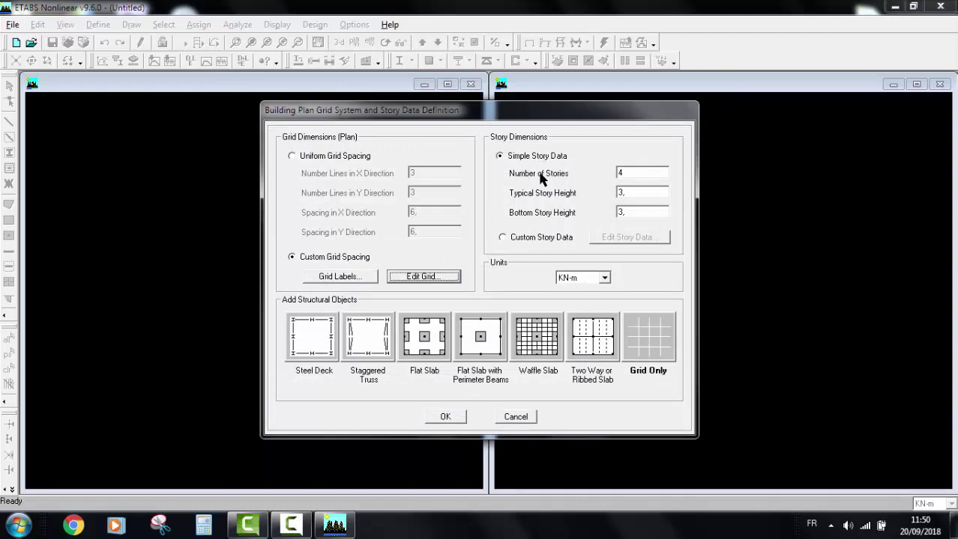
Set the number of stories to 2, with typical and bottom story heights of 3,06, keeping the units at KN-m.
double_click(631, 172)
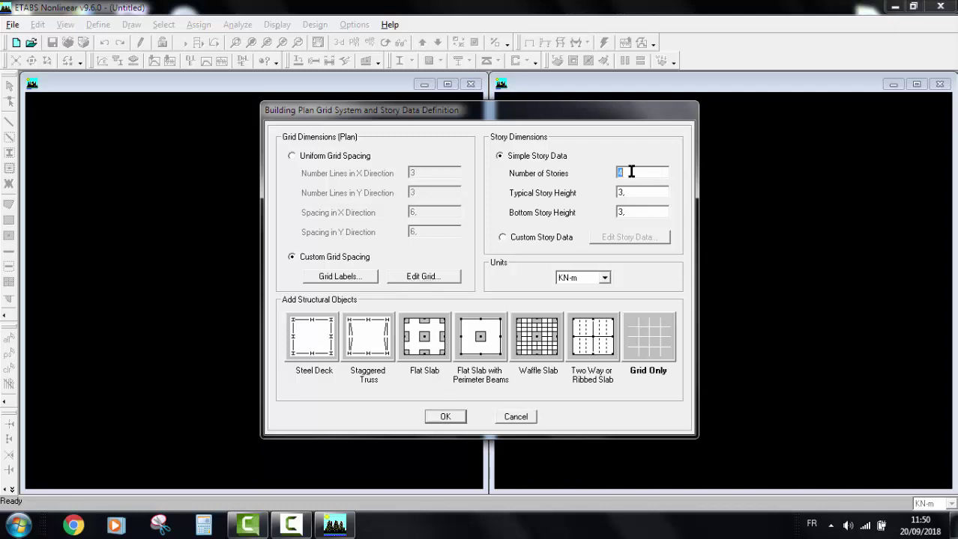
type("2")
double_click(629, 193)
type("3,06")
double_click(641, 213)
type("3,06")
left_click(601, 278)
left_click(601, 278)
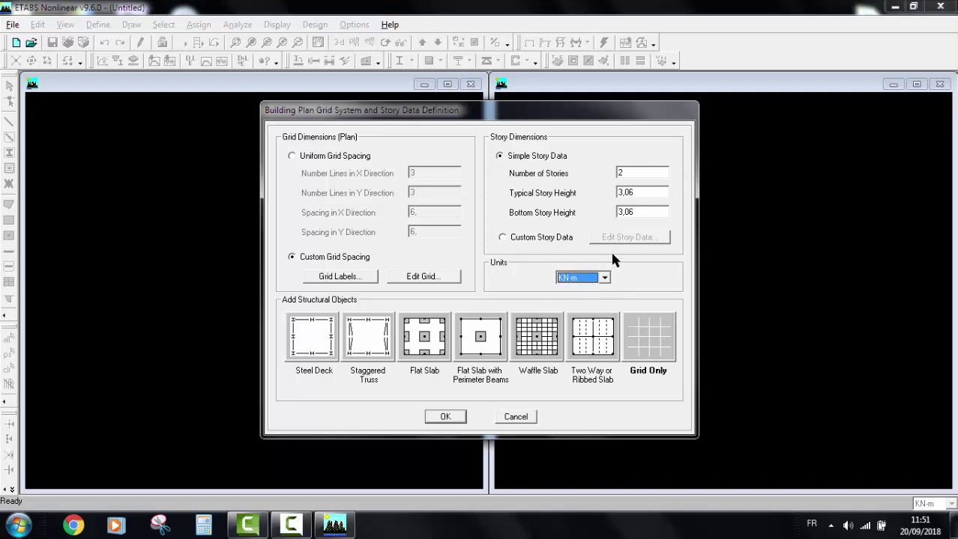
Check the custom story data without changing it, then return to simple story data and create the grid-only model.
left_click(536, 238)
left_click(628, 238)
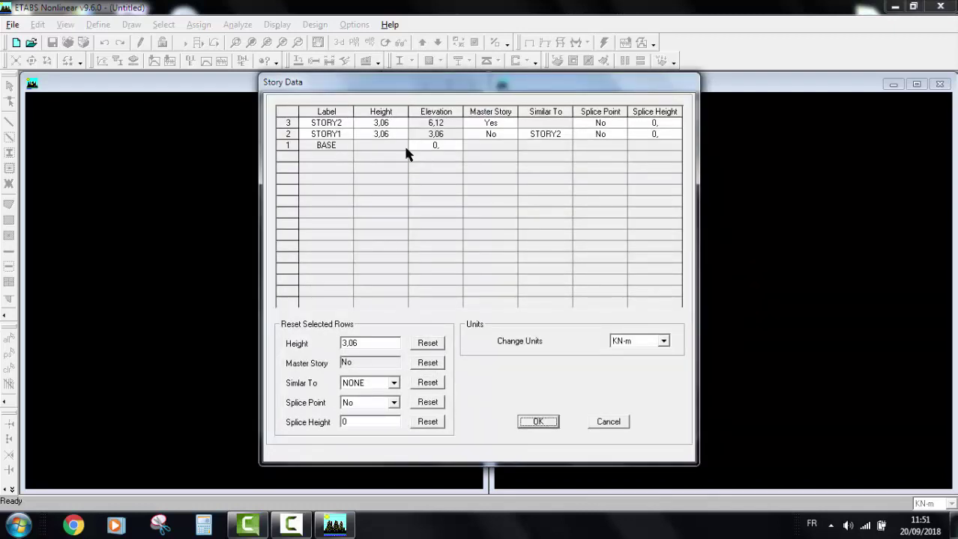
left_click(610, 423)
left_click(510, 157)
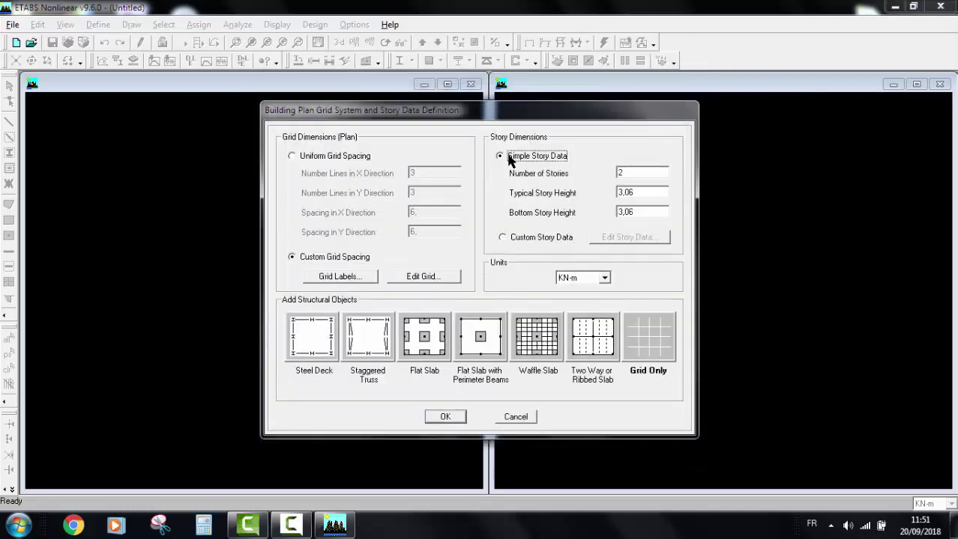
left_click(454, 421)
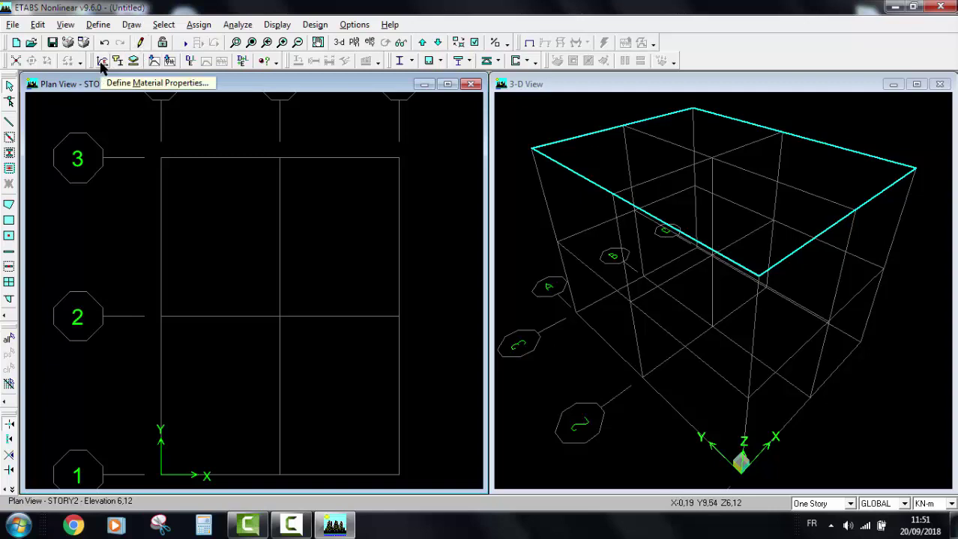
Add a new material named BETON with mass per unit volume 2,5 and weight per unit volume 25.
left_click(98, 25)
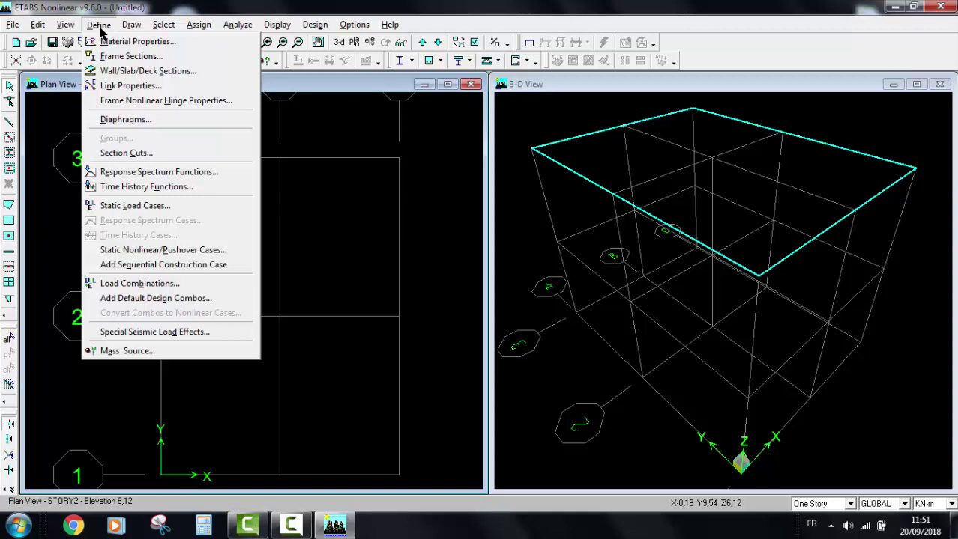
left_click(105, 41)
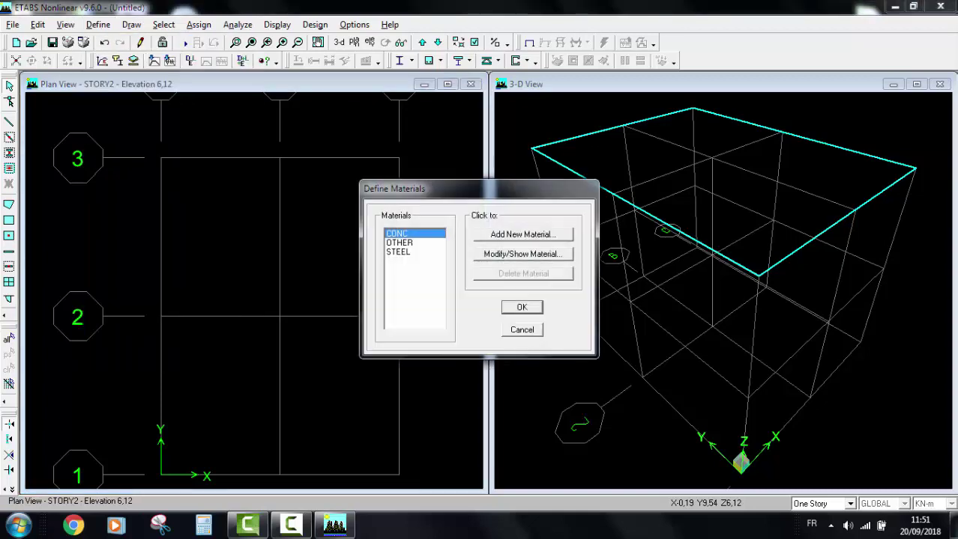
left_click_drag(426, 189, 410, 151)
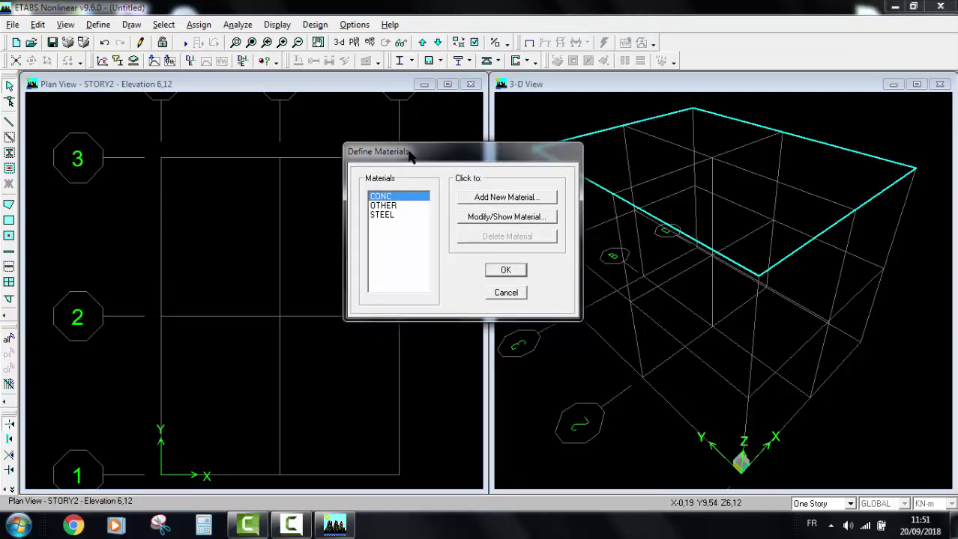
left_click(478, 200)
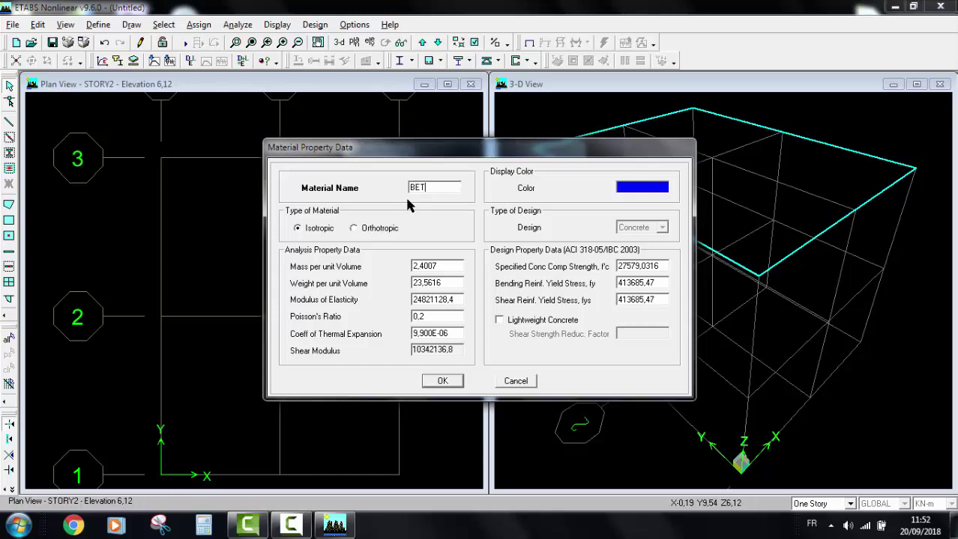
type("ON")
double_click(450, 264)
type("2,5")
double_click(450, 283)
type("25")
Set BETON's modulus of elasticity to 32164200, and its Poisson's ratio and coefficient of thermal expansion to 0.
double_click(459, 301)
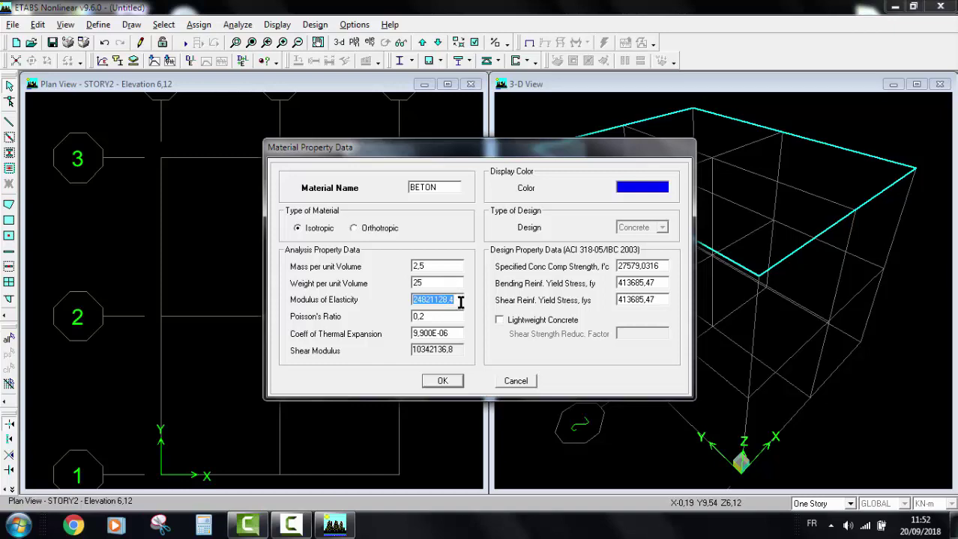
type("32164200")
double_click(448, 314)
type("0")
double_click(451, 334)
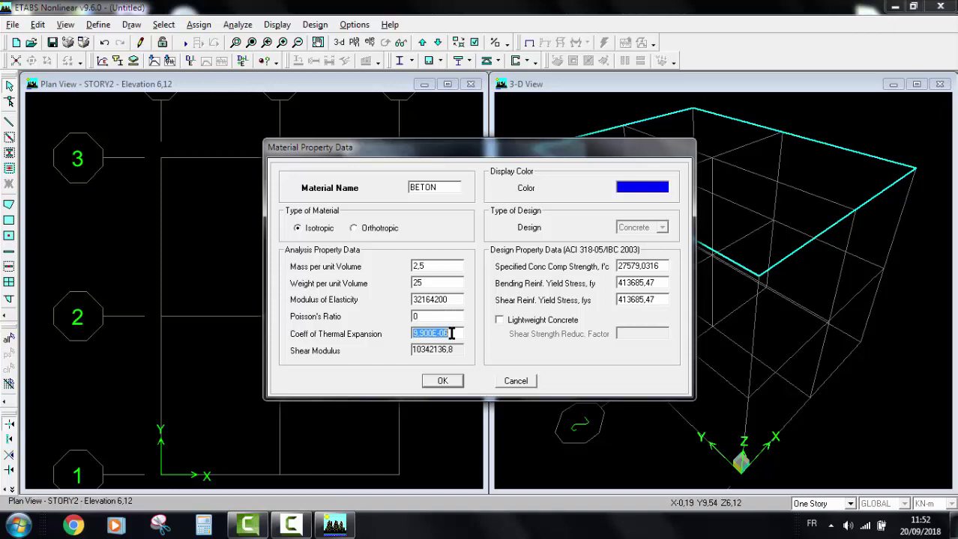
type("0")
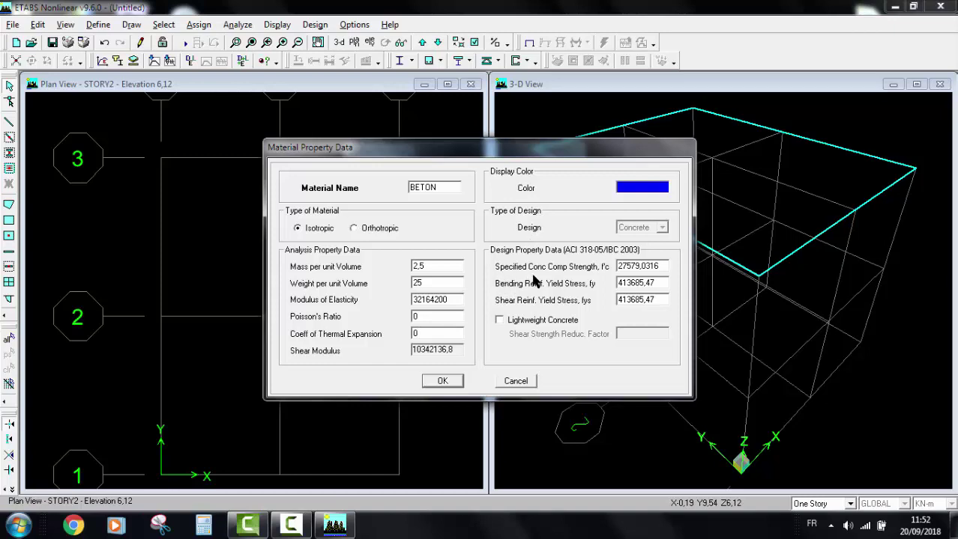
Set BETON's concrete strength f'c to 25000 and both fy and fys to 400000, and accept the material definitions.
double_click(665, 265)
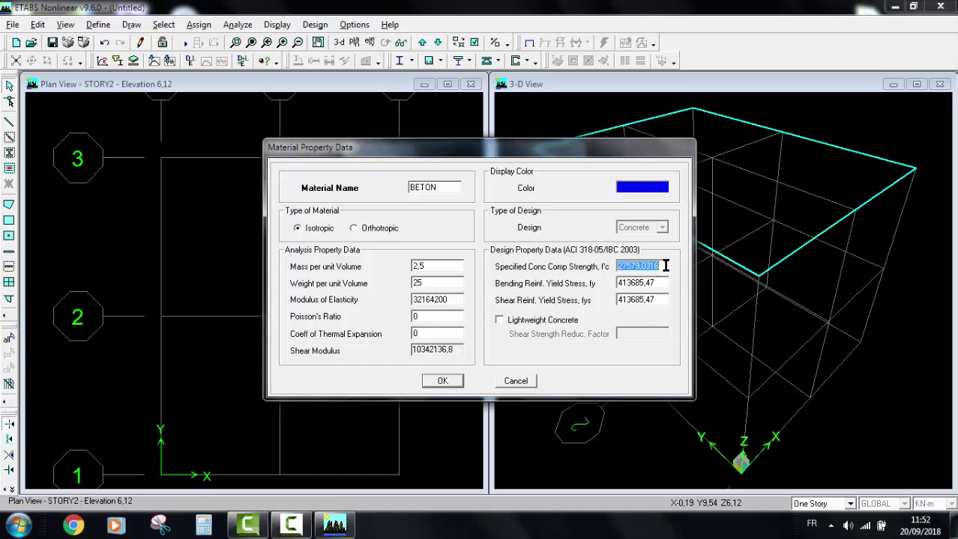
type("25000")
double_click(664, 278)
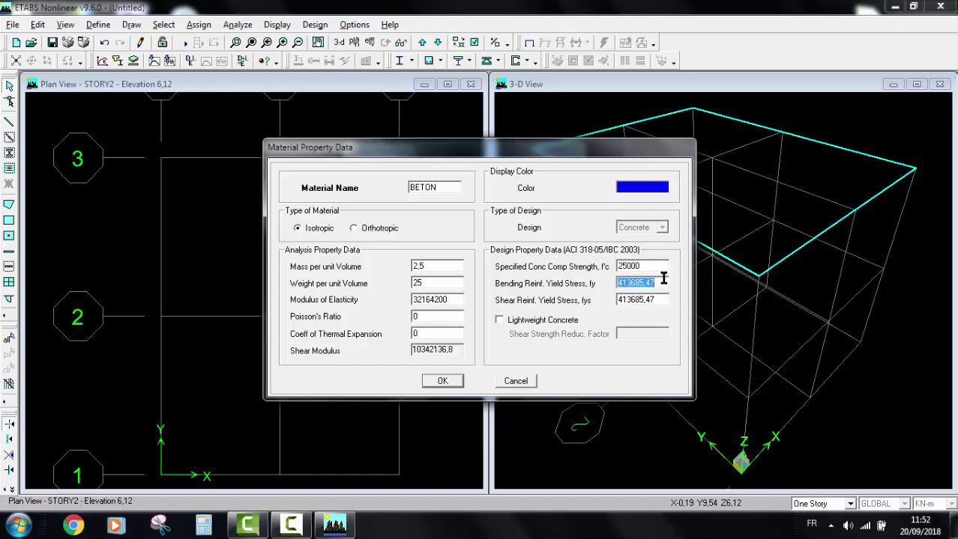
type("400000")
double_click(658, 298)
type("400000")
left_click(441, 382)
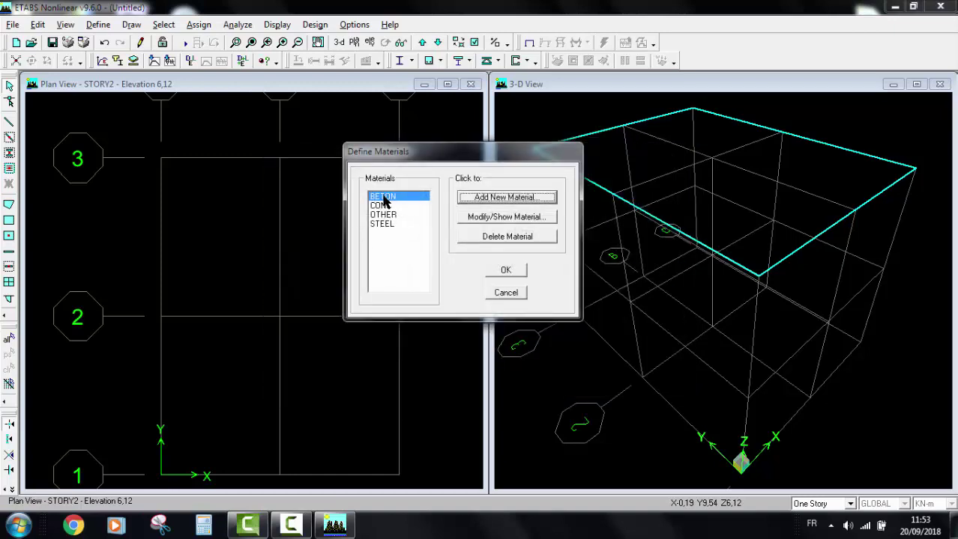
left_click(502, 272)
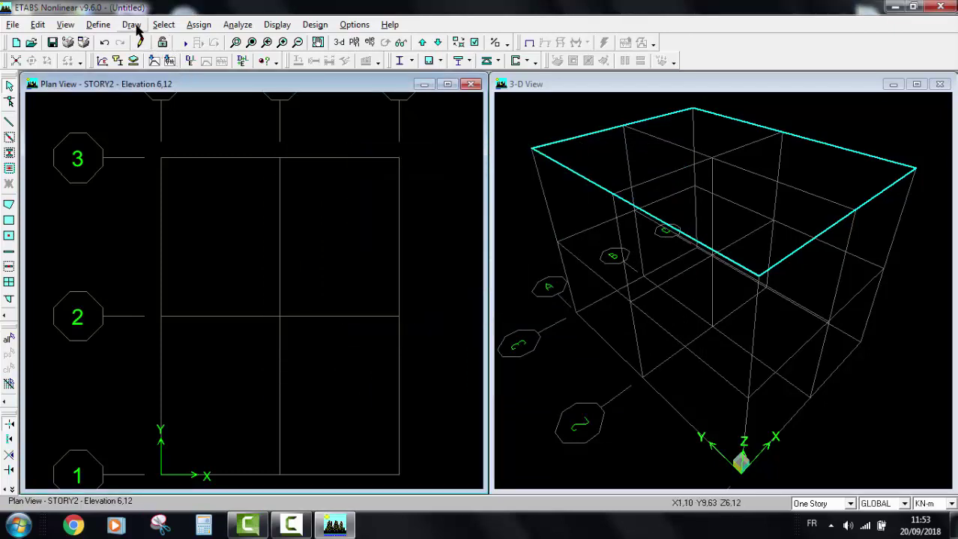
Delete the predefined frame sections, leaving only W44X335.
left_click(105, 26)
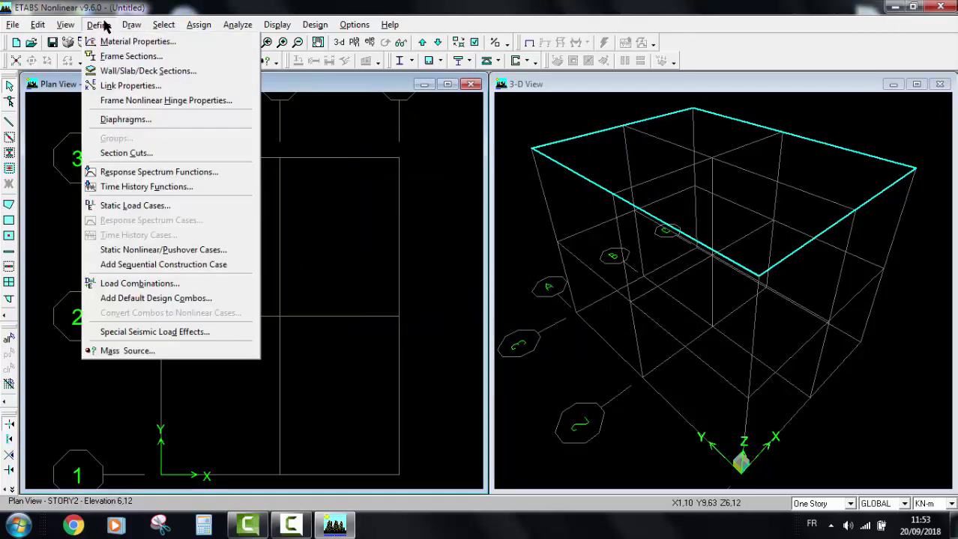
left_click(110, 58)
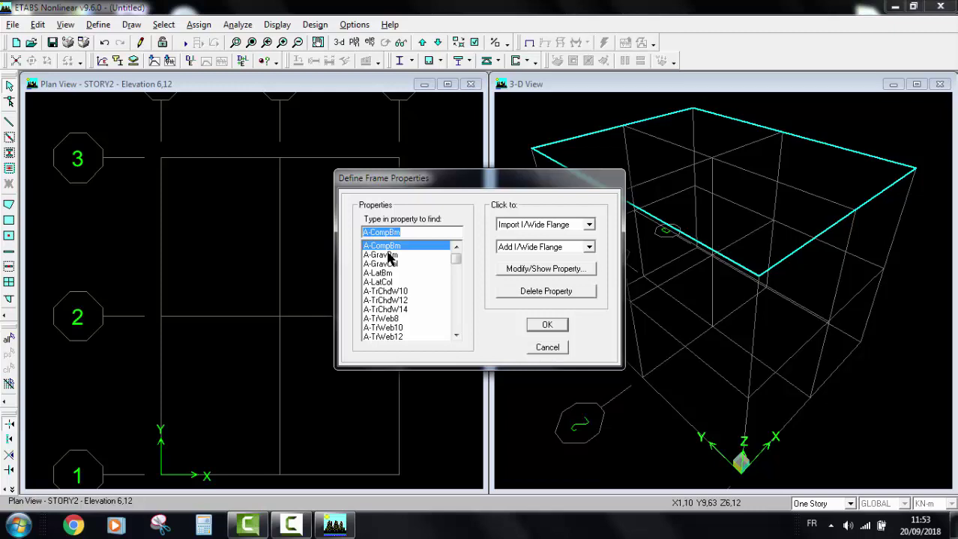
left_click_drag(454, 258, 382, 171)
left_click(536, 292)
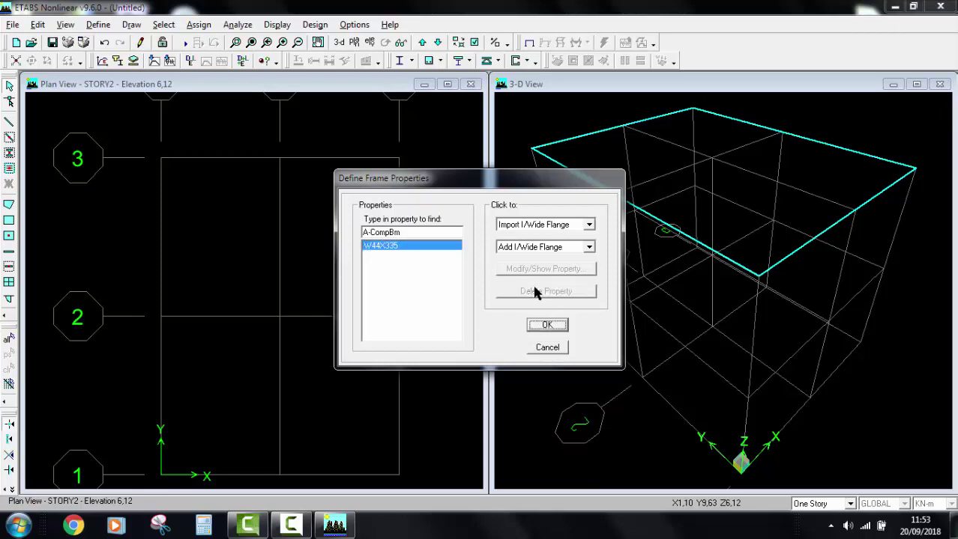
left_click(395, 232)
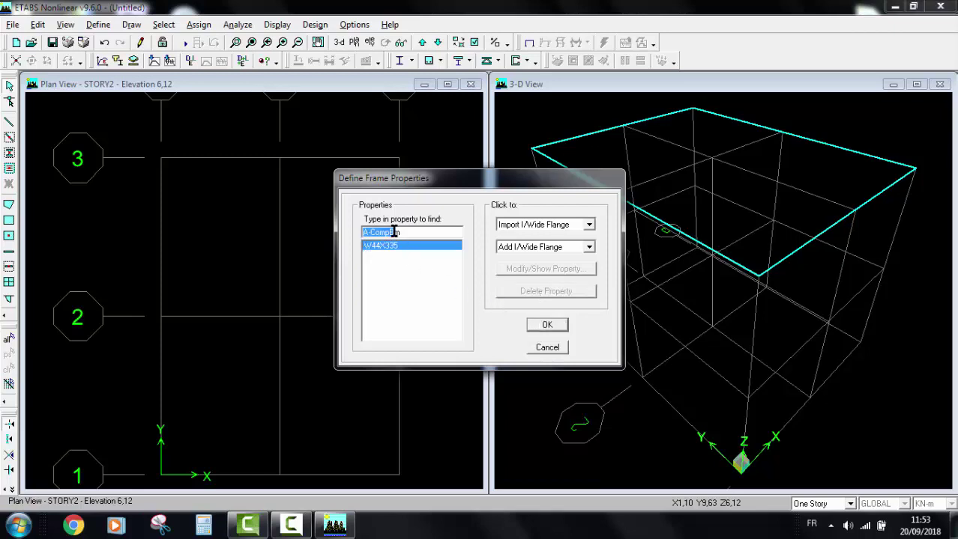
left_click(395, 247)
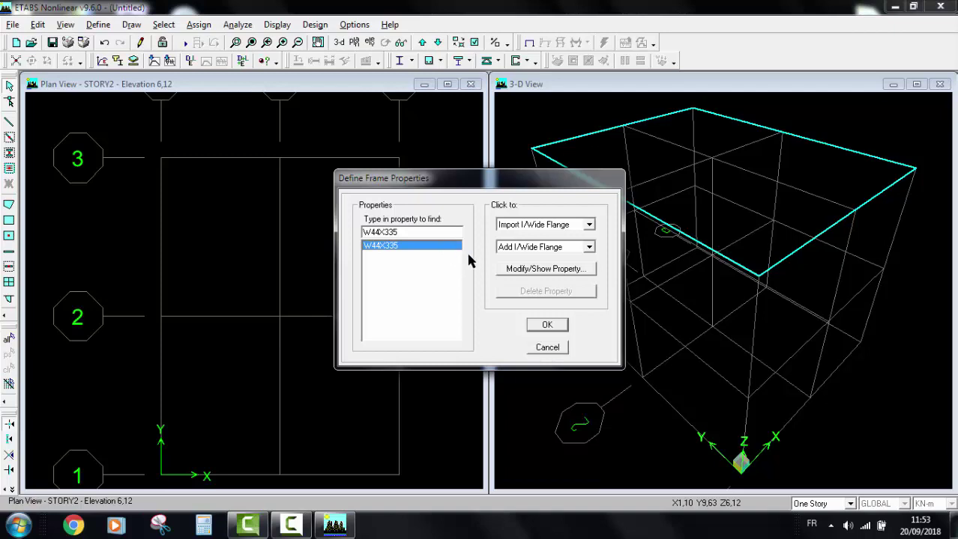
Add a rectangular frame section named PP and assign it the BETON material.
left_click(589, 226)
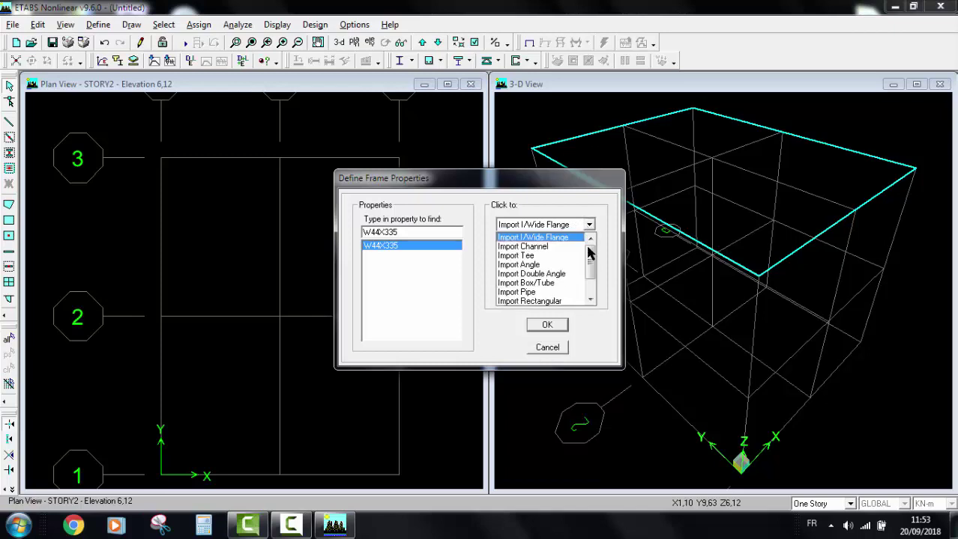
mouse_move(590, 253)
left_mouse_down()
mouse_move(592, 293)
mouse_move(587, 251)
left_mouse_up()
left_click(589, 225)
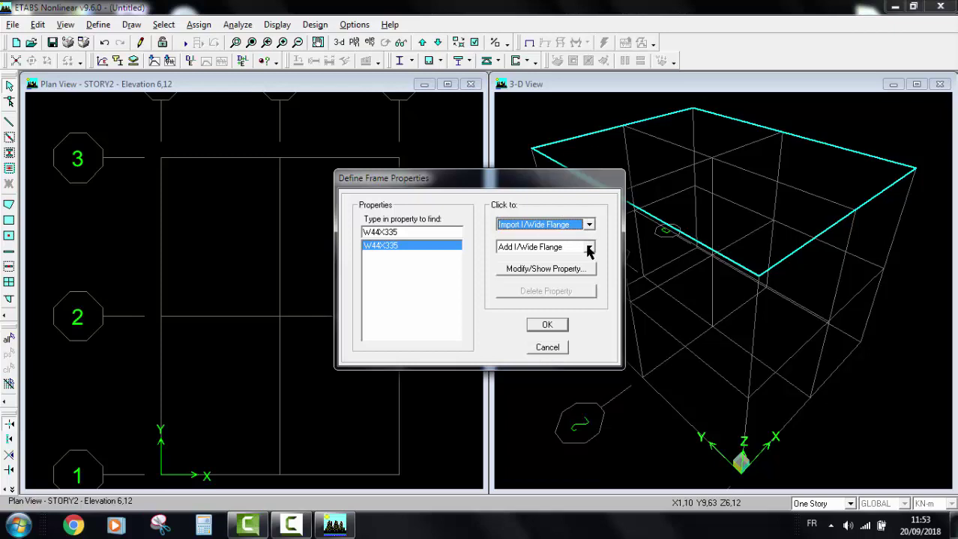
left_click(588, 249)
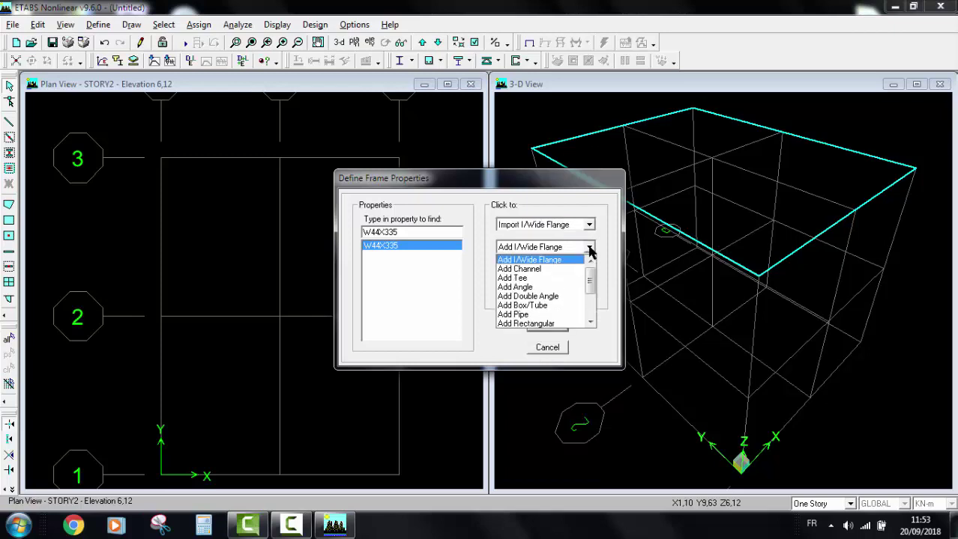
left_click_drag(592, 281, 590, 296)
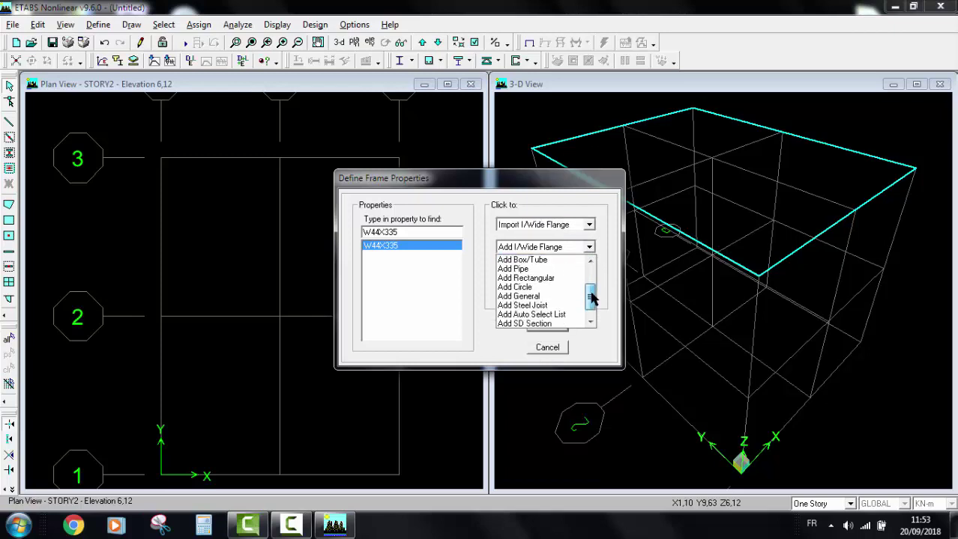
left_click(551, 279)
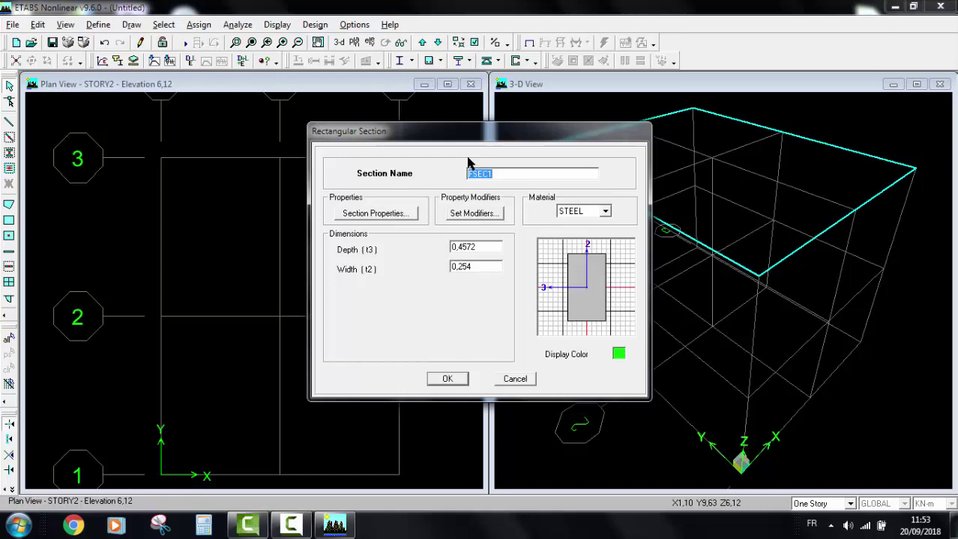
type("PP")
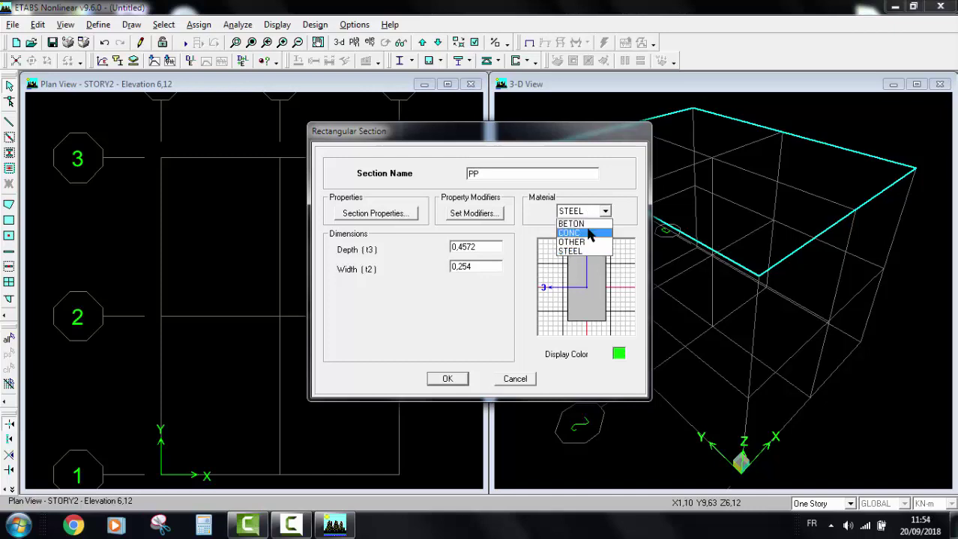
left_click(588, 223)
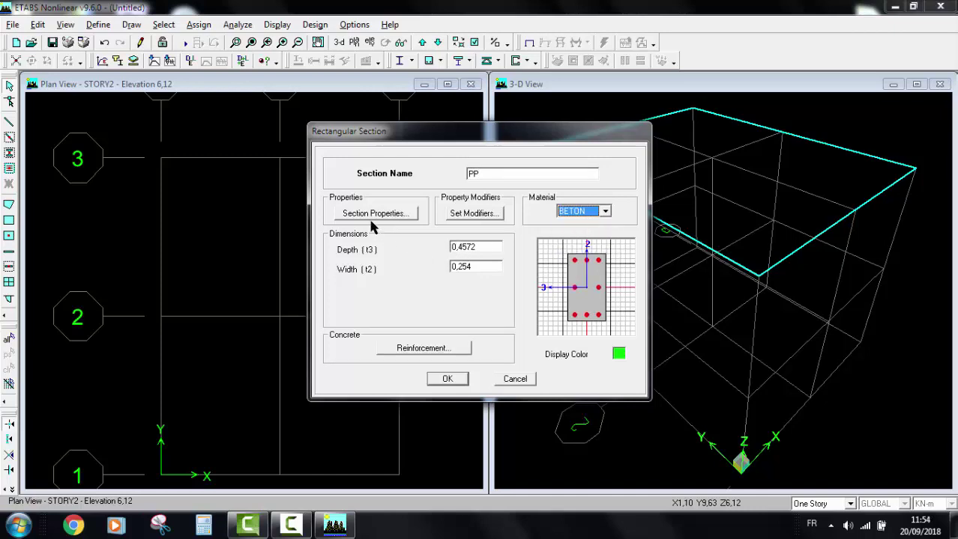
Try to set the PP section's depth to 0.4 using a decimal point.
double_click(475, 249)
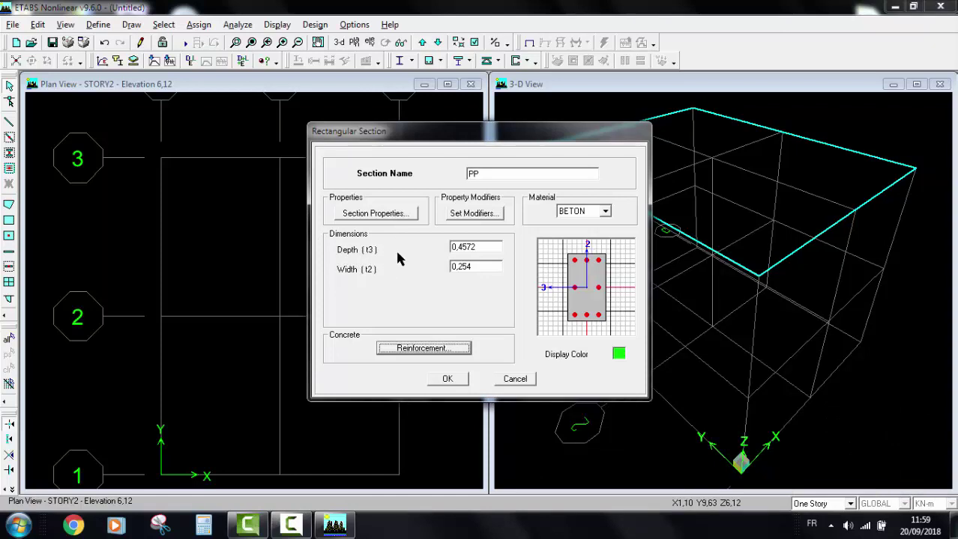
double_click(484, 246)
type("0.4")
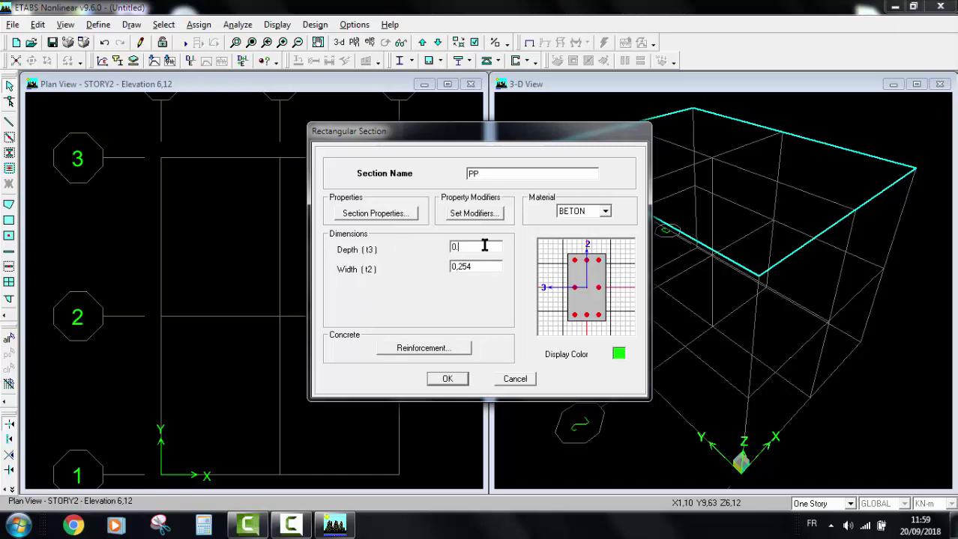
left_click(492, 268)
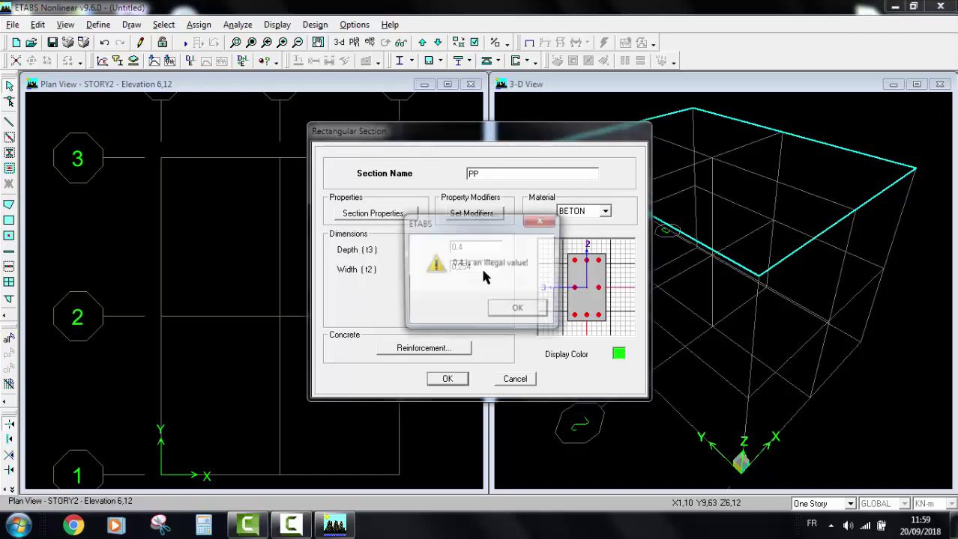
left_click(504, 311)
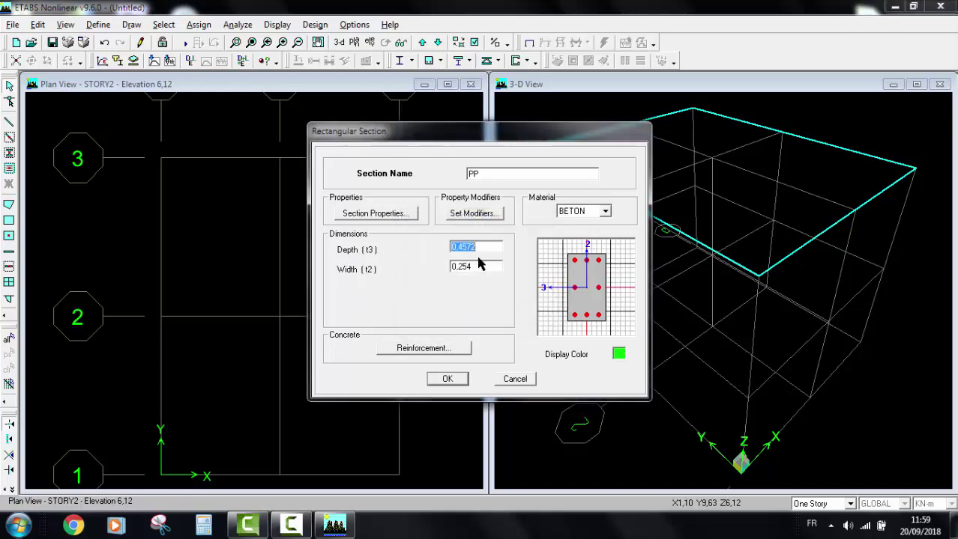
Set the PP section's depth and width to 0,4 using a decimal comma.
left_click(474, 247)
key("BackSpace")
key("Tab")
type("0,")
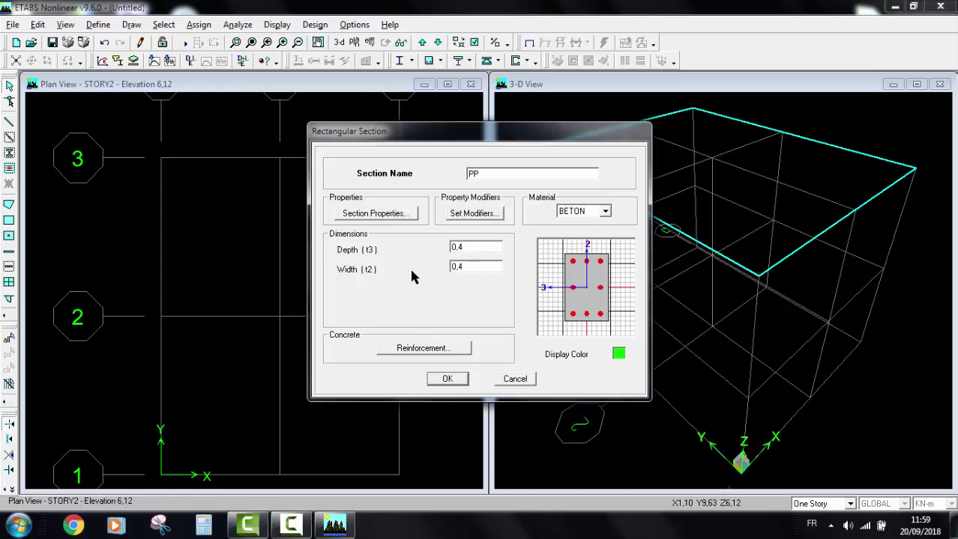
Review the PP section's property modifiers and computed section properties without changing them.
left_click(451, 215)
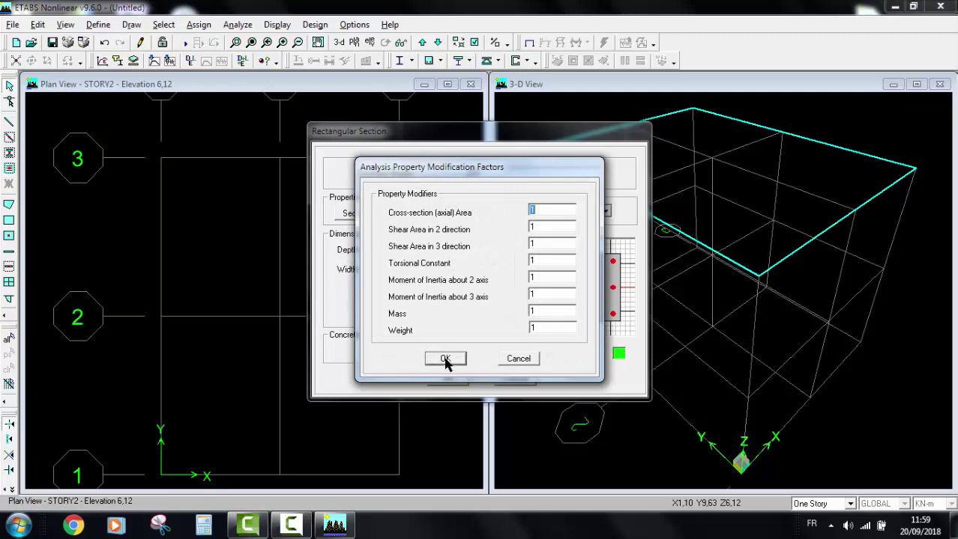
left_click(446, 358)
left_click(352, 214)
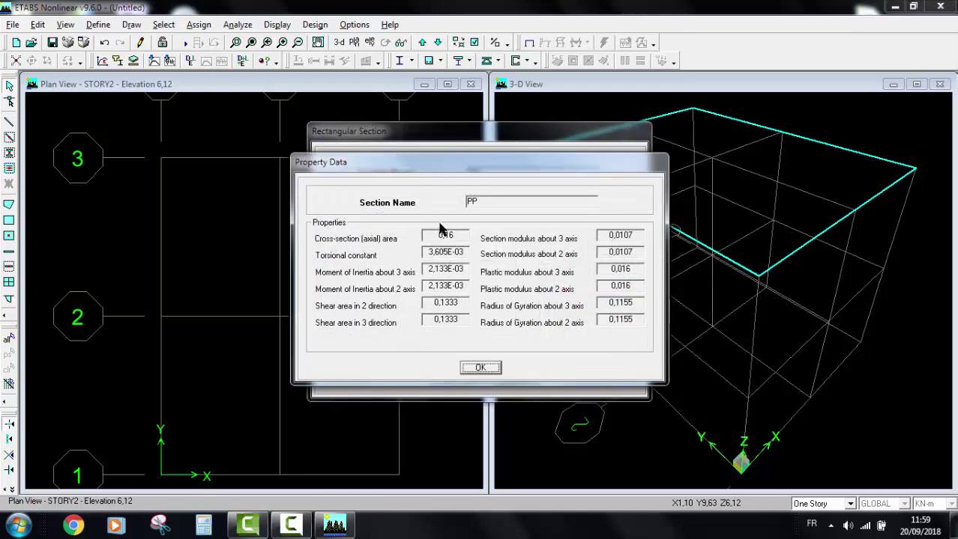
left_click(480, 368)
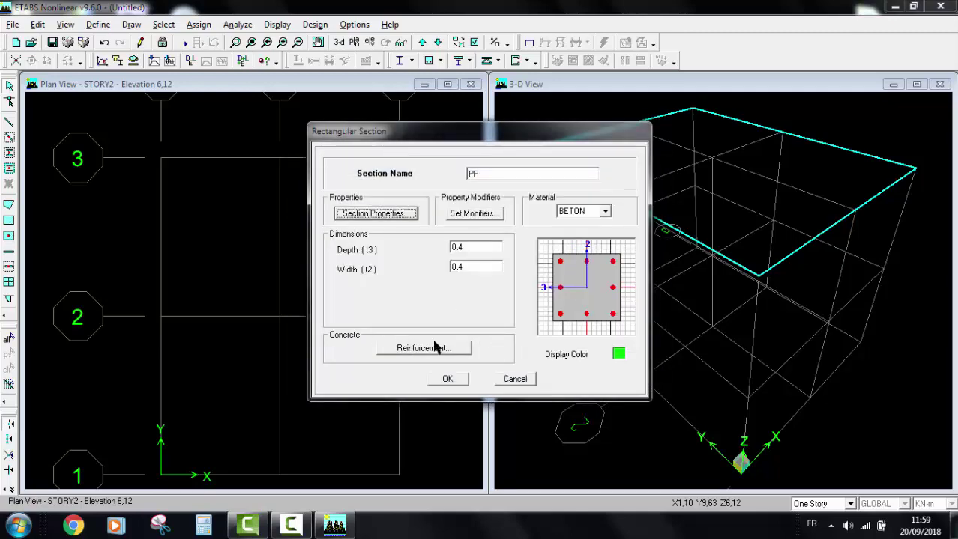
Set the PP section's reinforcement to Beam design, edit its top and bottom concrete covers, and accept the section.
left_click(435, 348)
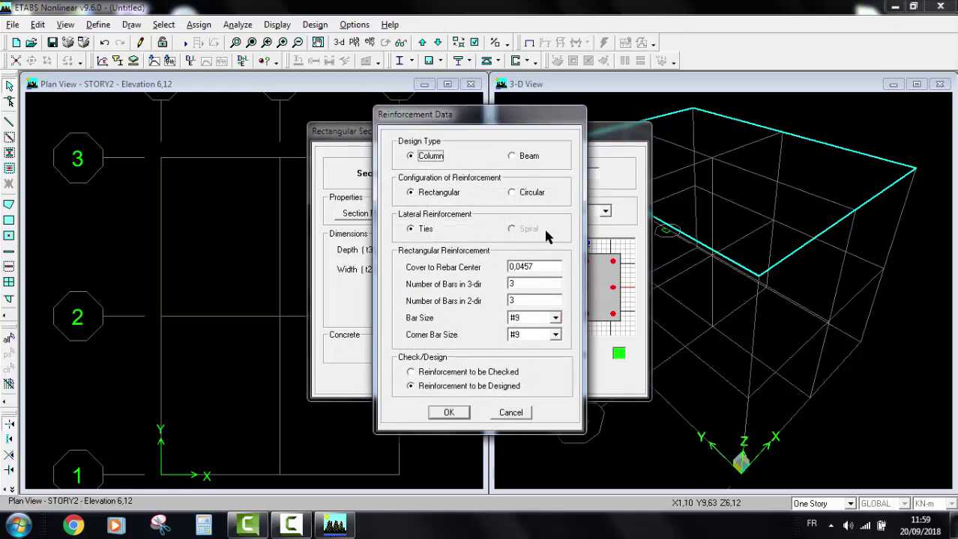
left_click(525, 159)
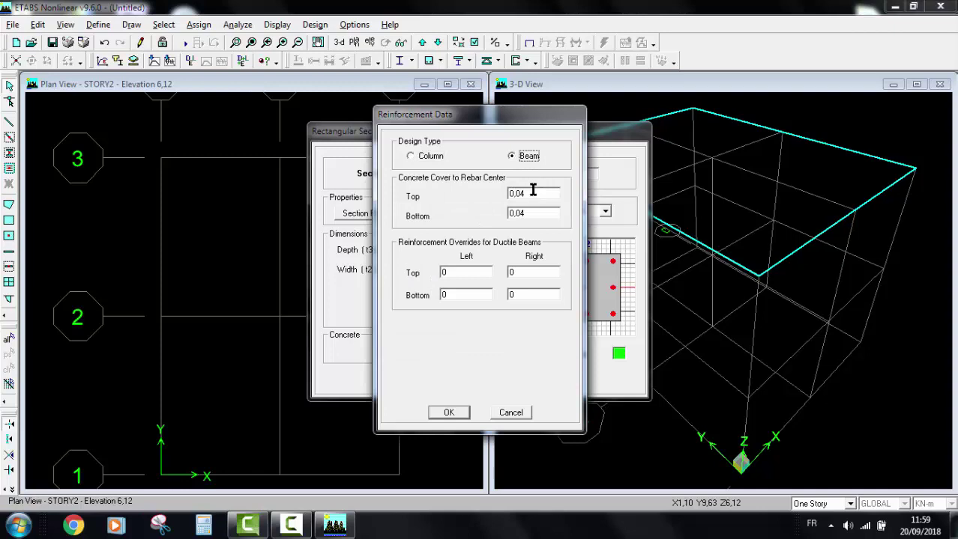
double_click(530, 194)
left_click(530, 198)
type("5")
double_click(530, 214)
left_click(530, 214)
left_click(445, 413)
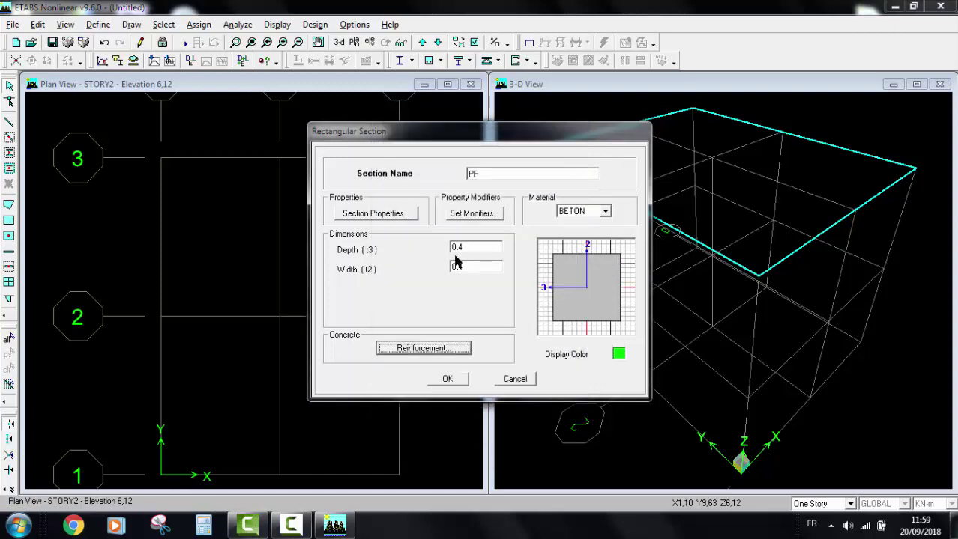
left_click(447, 378)
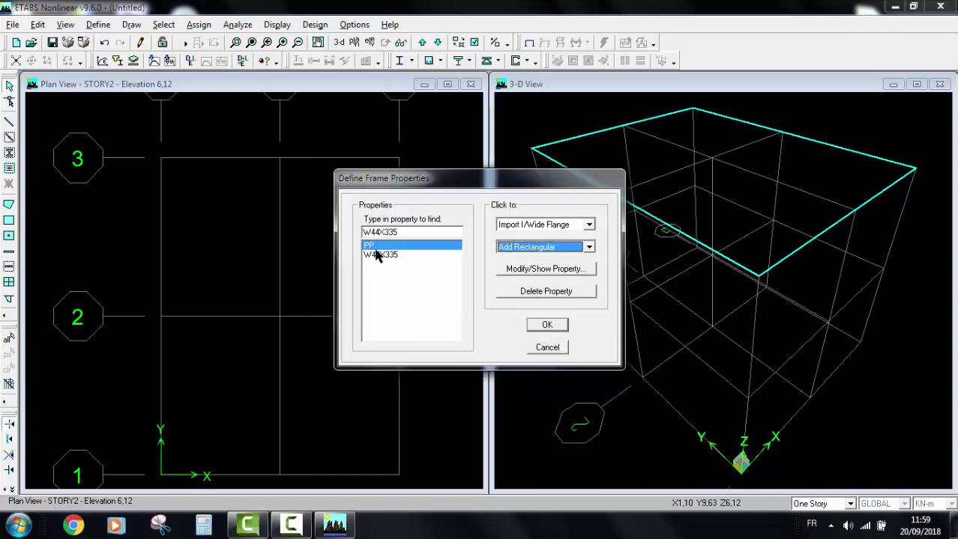
Delete the W44X335 section and add a rectangular section named PS with the BETON material.
left_click(379, 255)
left_click(513, 291)
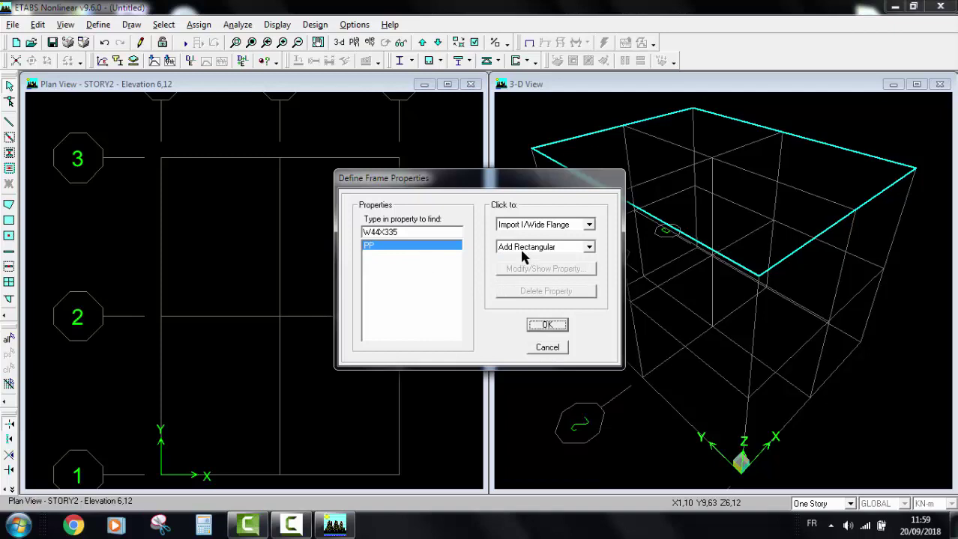
left_click(589, 247)
left_click(582, 264)
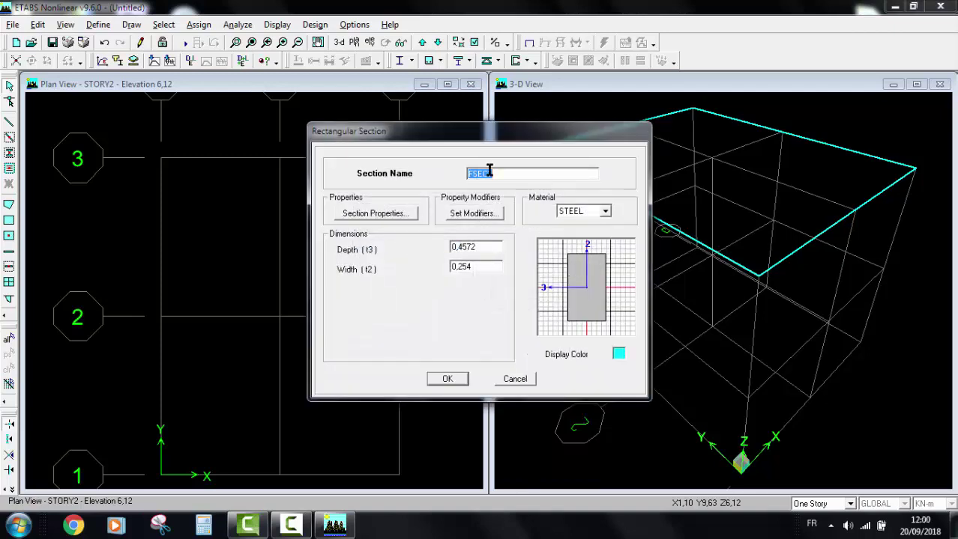
type("PS")
left_click(605, 211)
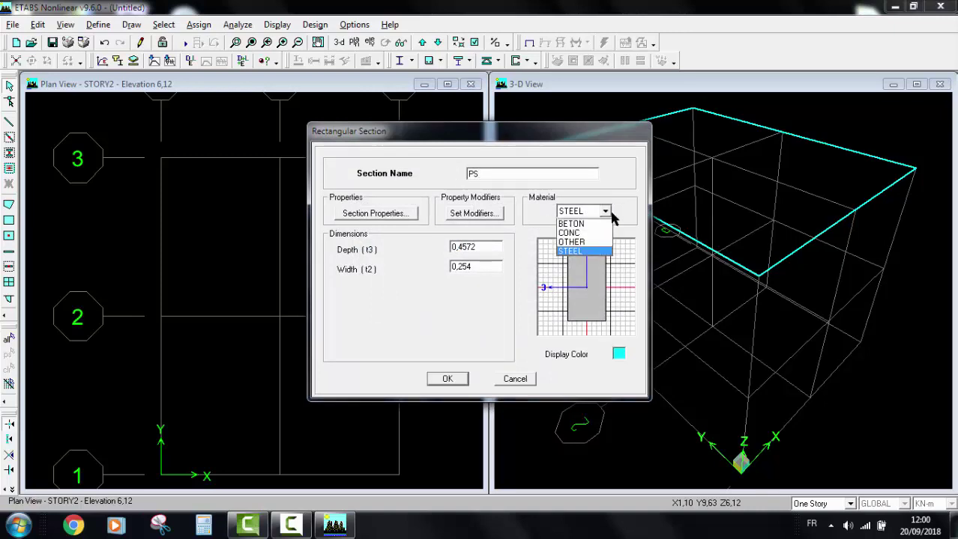
left_click(567, 225)
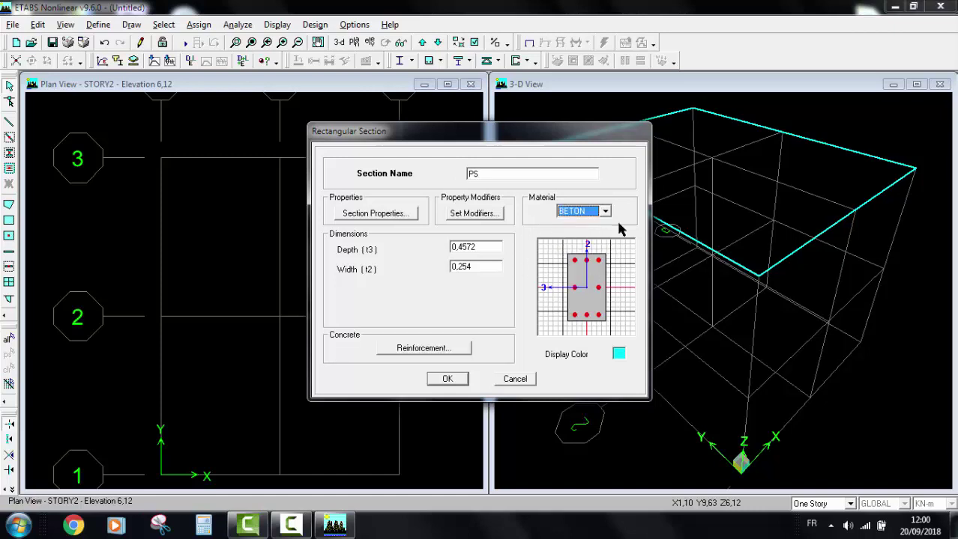
Try to set the PS section's depth to 0.35 using a decimal point.
double_click(482, 248)
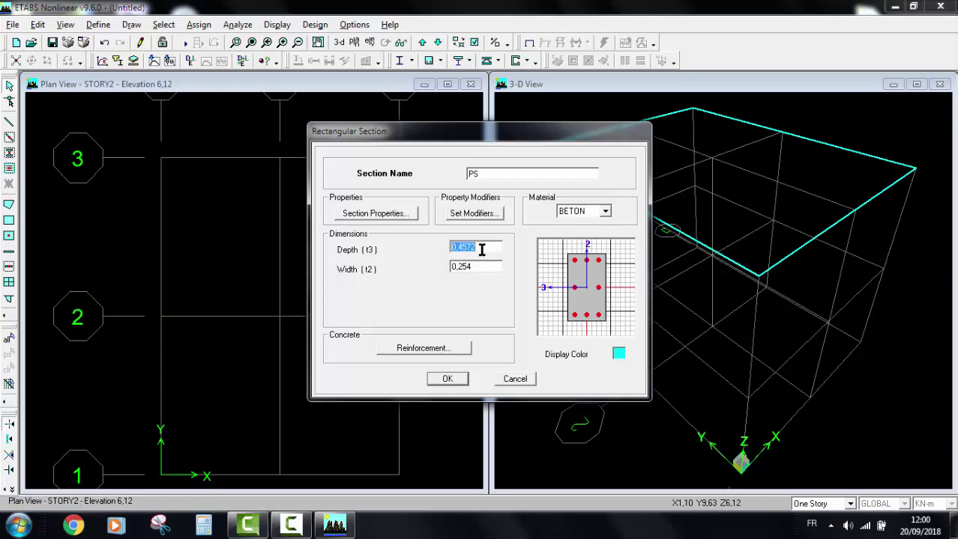
type("0.3")
type("5")
left_click(484, 266)
left_click(503, 313)
Set the PS section's depth to 0,35 and width to 0,3 using a decimal comma.
left_click(478, 250)
key("BackSpace")
key("BackSpace")
key("BackSpace")
type("35")
left_click(479, 266)
left_click(476, 269)
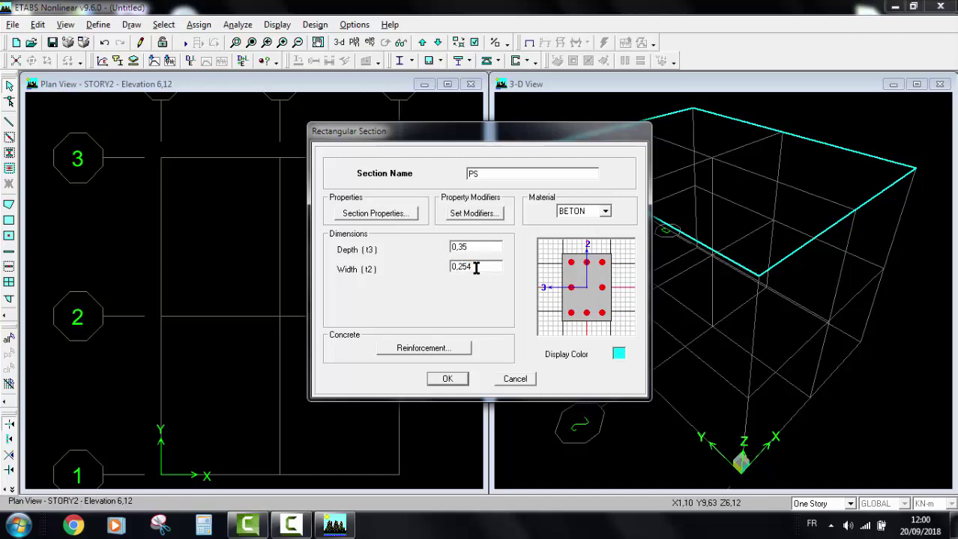
key("BackSpace")
Set the PS section's reinforcement to Beam design with a 0,025 concrete cover and accept the section.
left_click(426, 347)
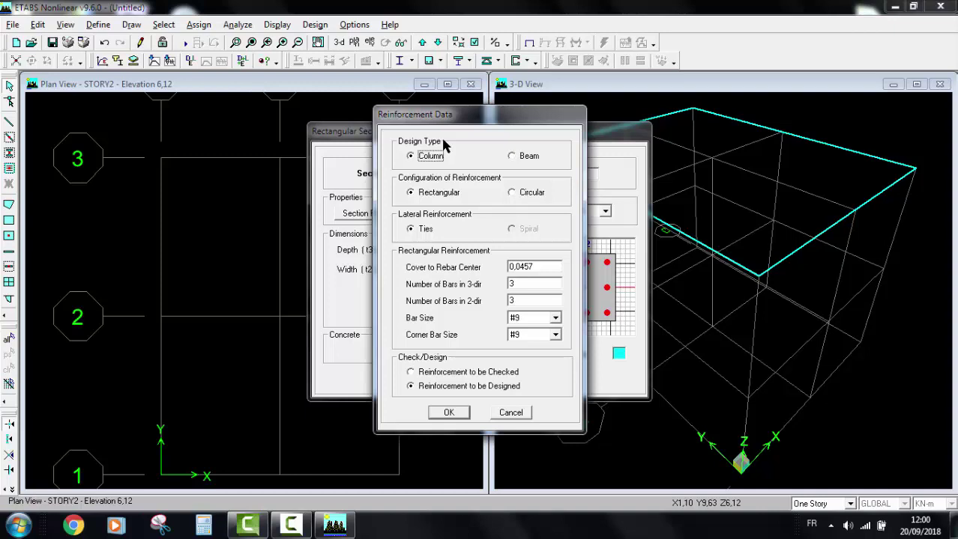
double_click(546, 264)
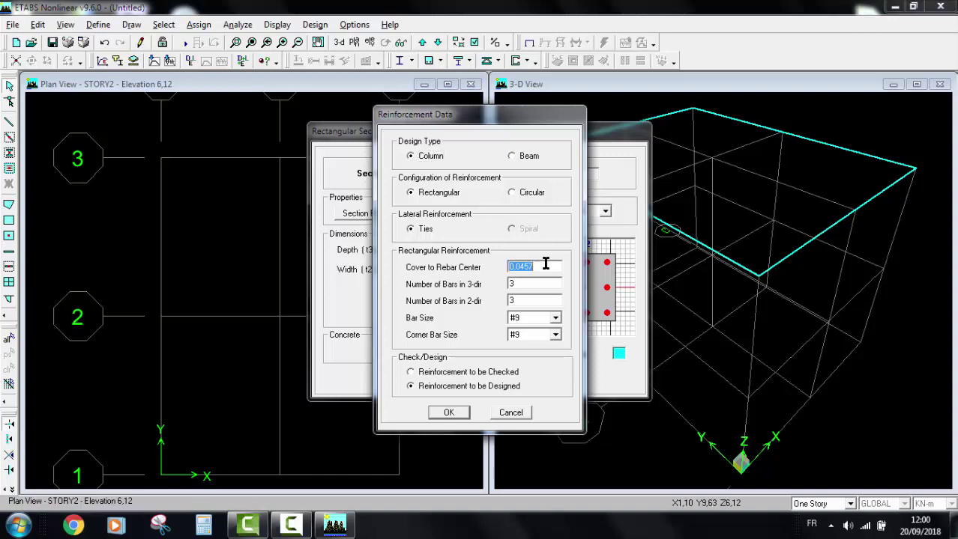
left_click(522, 157)
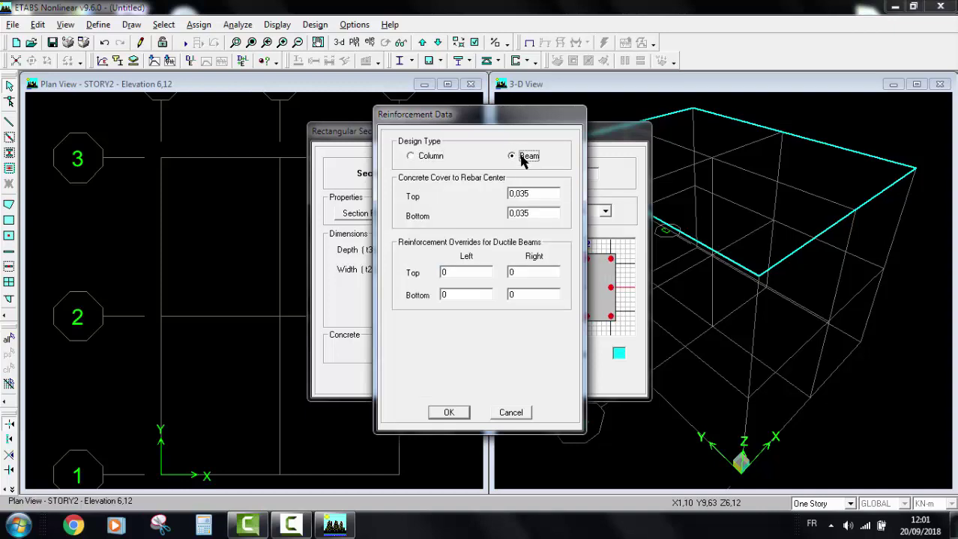
double_click(534, 194)
left_click(536, 194)
key("BackSpace")
key("BackSpace")
key("BackSpace")
type("25")
double_click(535, 213)
left_click(534, 213)
left_click(442, 412)
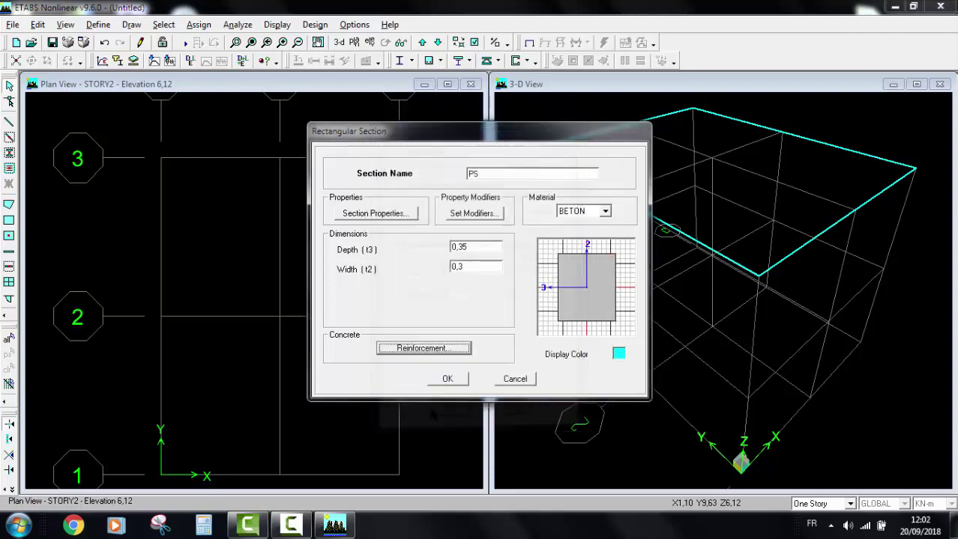
left_click(447, 378)
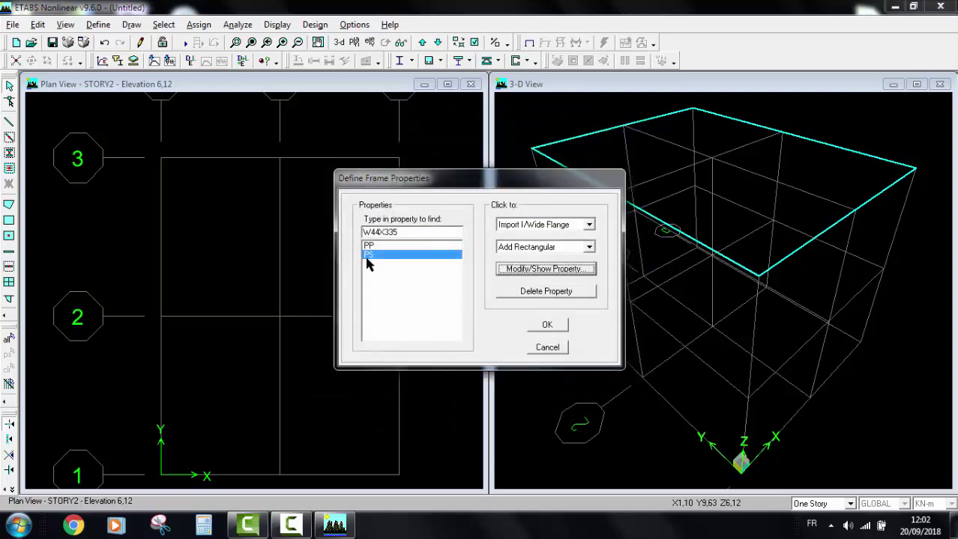
Add another rectangular frame section named POT.
left_click(589, 247)
left_click(566, 269)
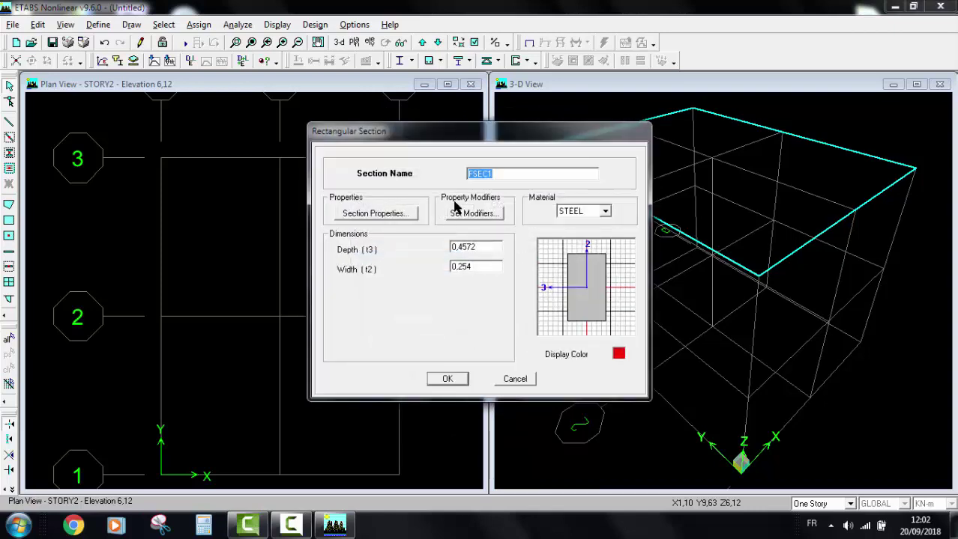
type("PO")
Set the POT section's depth and width to 0,3 and assign it the BETON material.
double_click(492, 245)
left_click(493, 247)
key("BackSpace")
key("BackSpace")
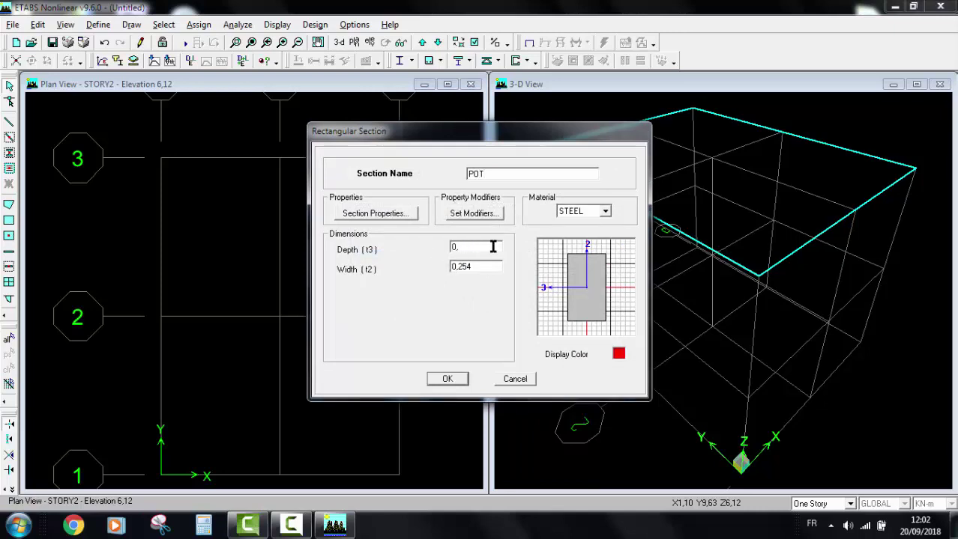
type("3")
double_click(492, 267)
left_click(483, 269)
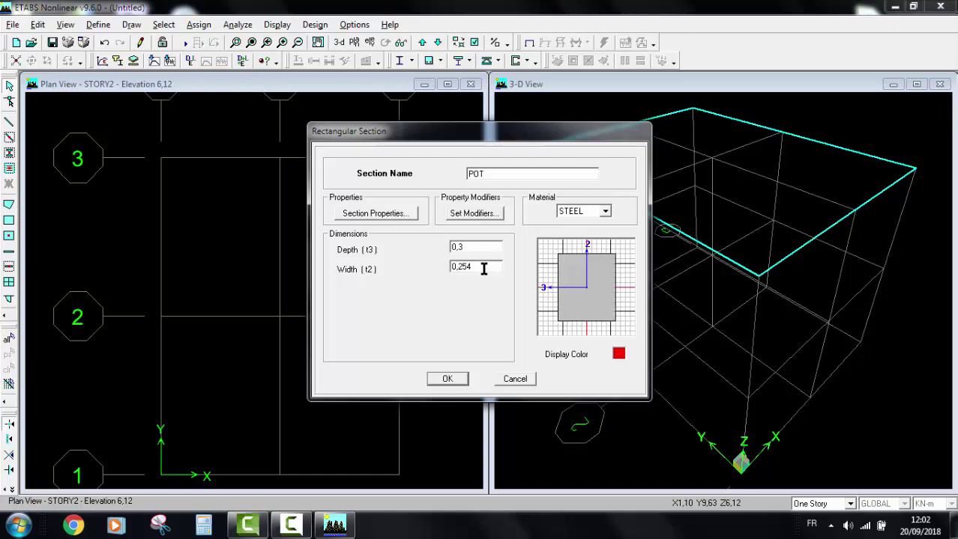
key("BackSpace")
key("BackSpace")
key("BackSpace")
left_click(600, 212)
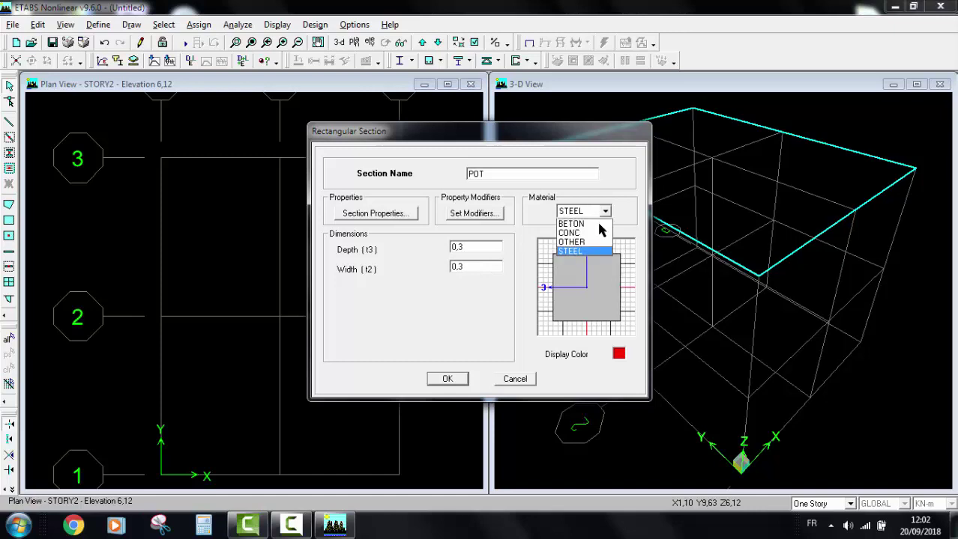
left_click(596, 224)
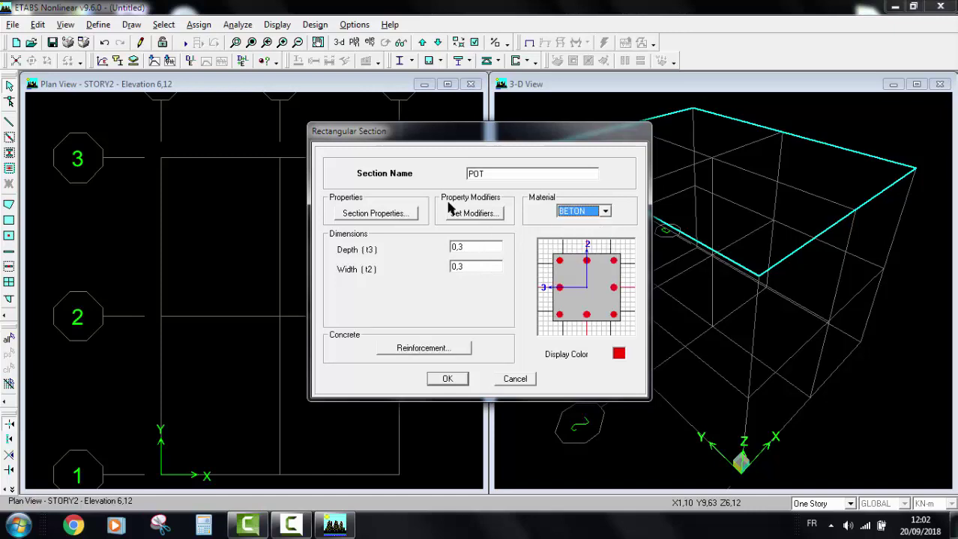
Set the POT column reinforcement's cover to rebar center to 0,025 and accept the frame section definitions.
left_click(423, 347)
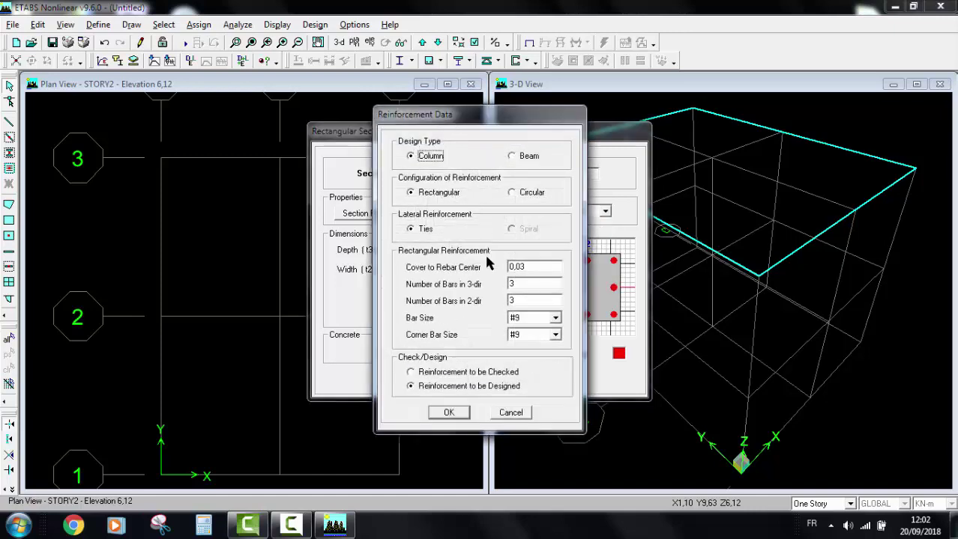
left_click(539, 264)
left_click(538, 266)
key("BackSpace")
type("25")
left_click(448, 412)
left_click(449, 380)
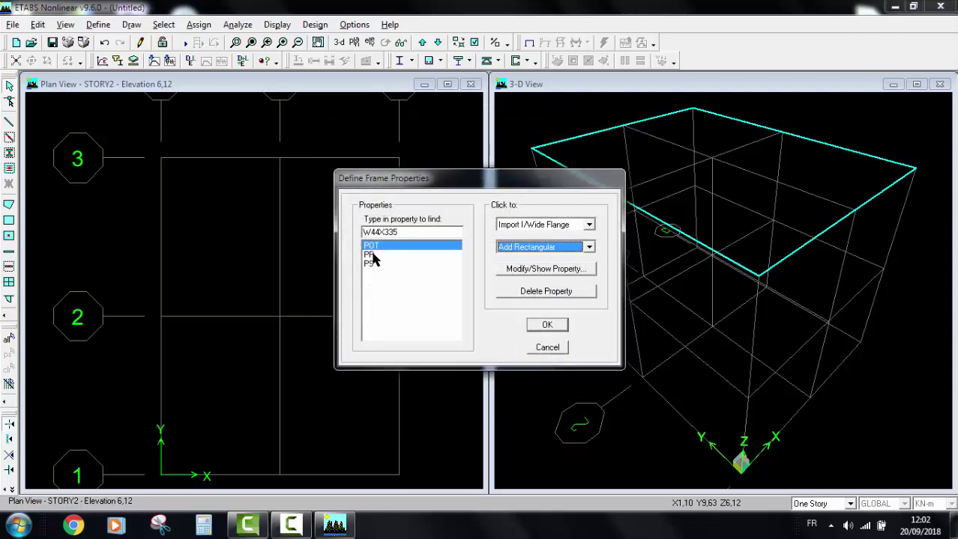
left_click(543, 328)
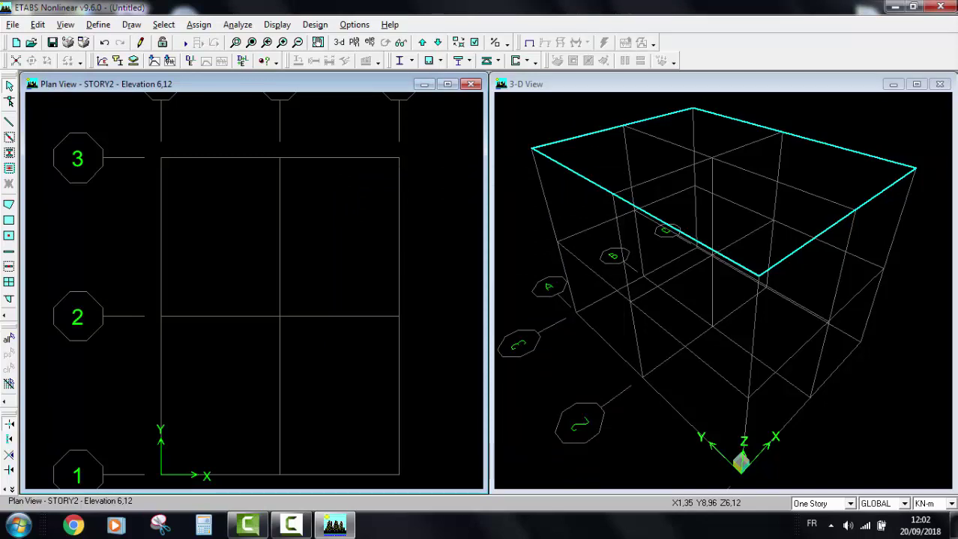
left_click(99, 25)
left_click(131, 71)
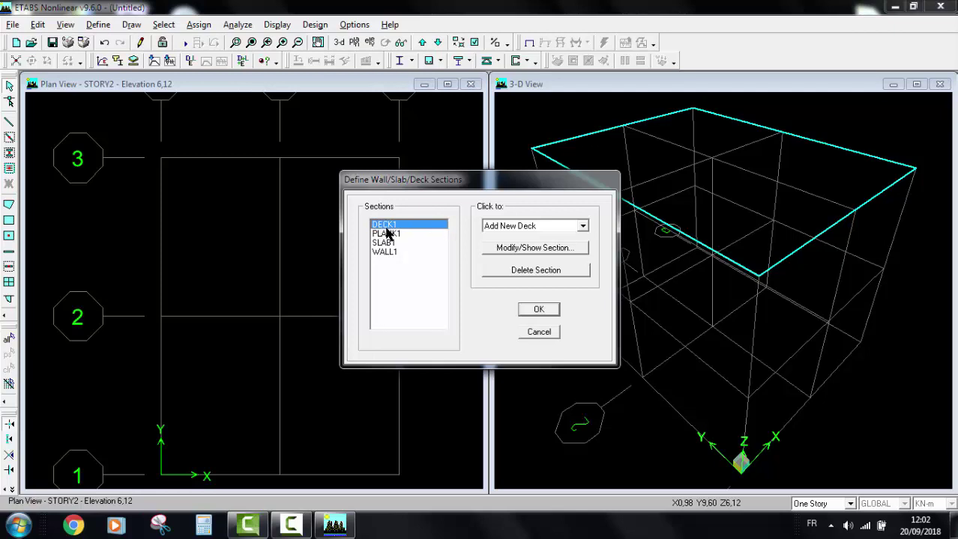
left_click(517, 249)
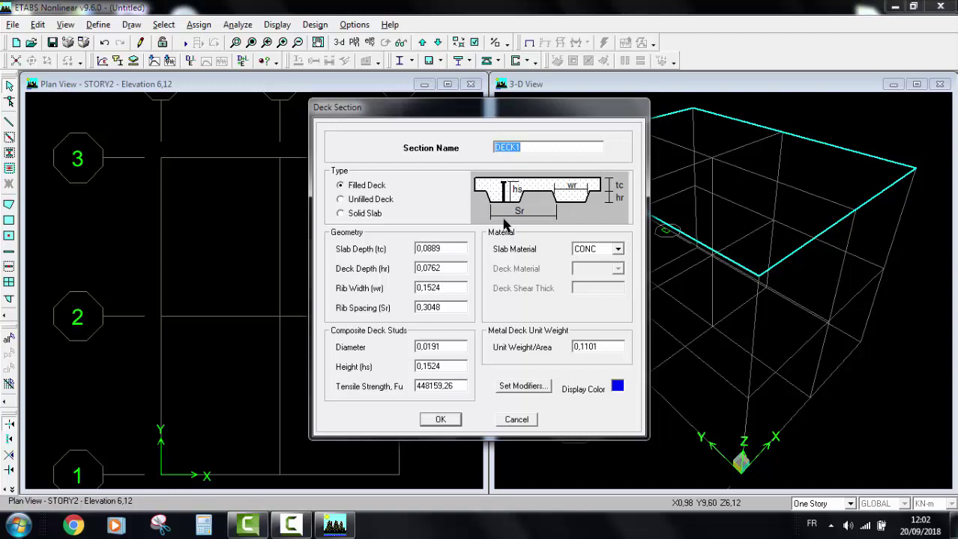
mouse_move(300, 528)
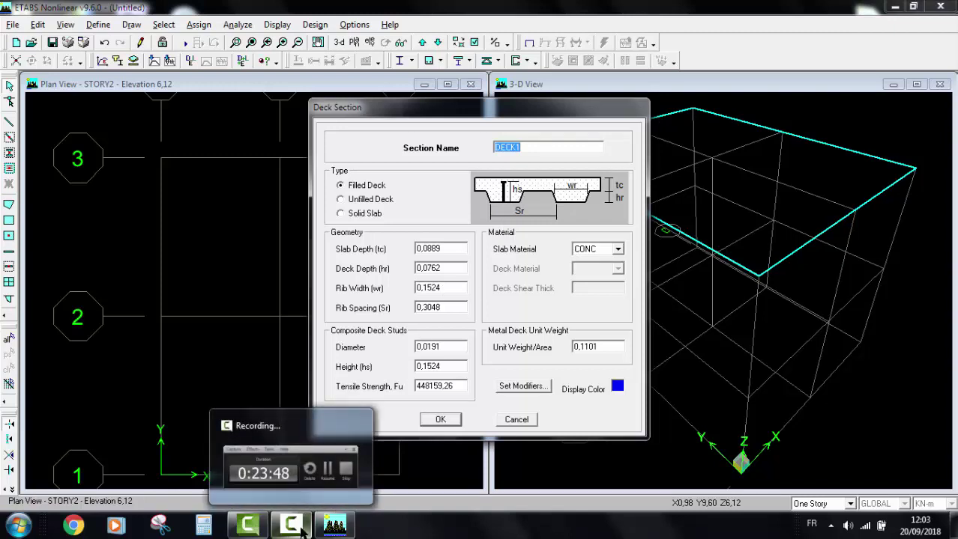
type("COR")
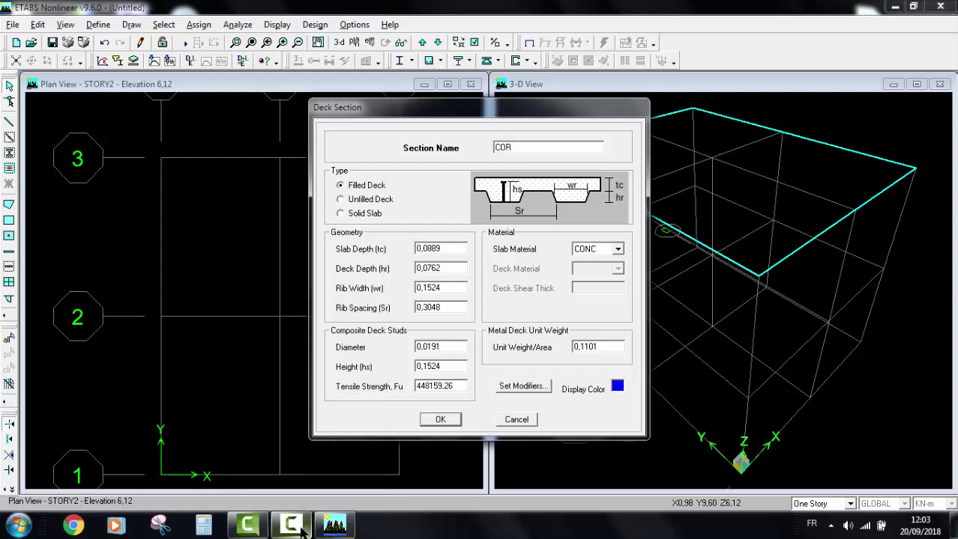
type("PCREAUX")
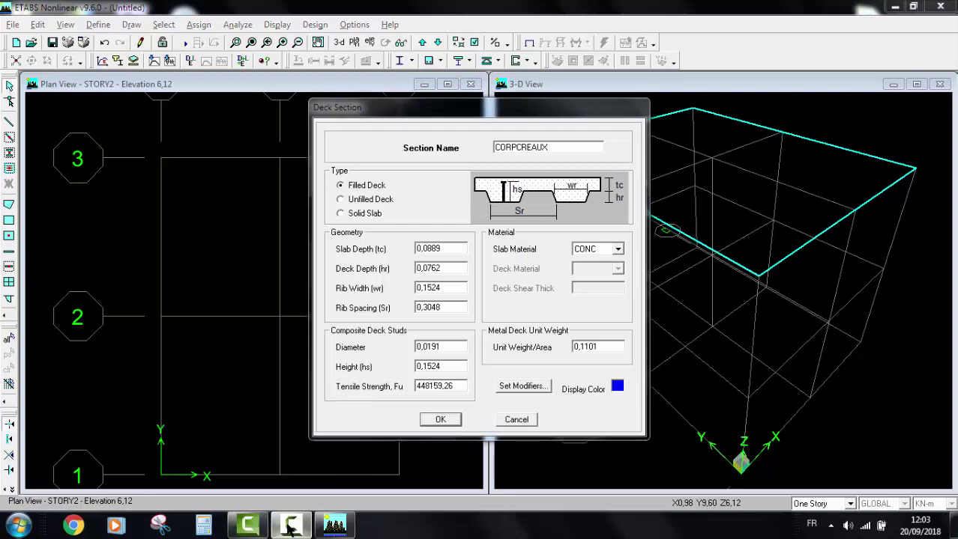
left_click(291, 525)
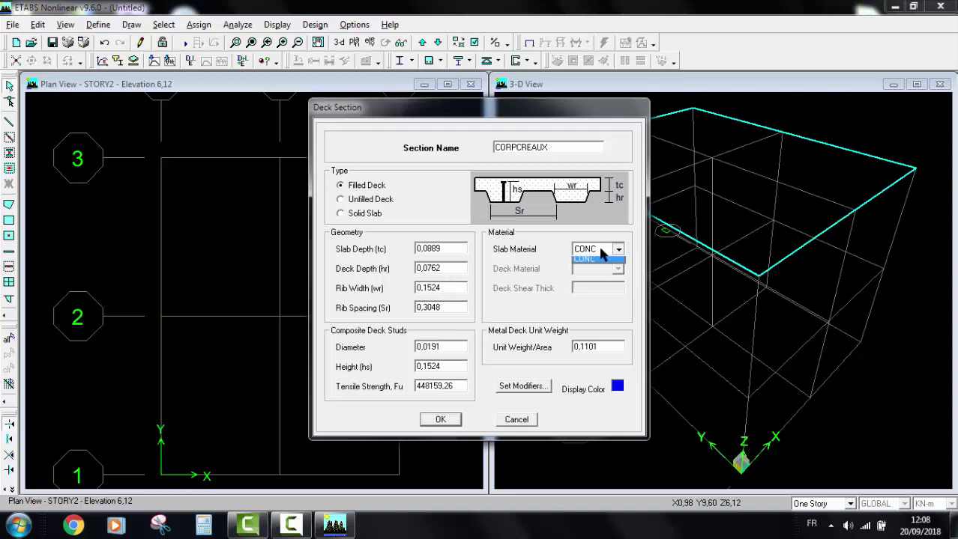
left_click(600, 258)
left_click(503, 420)
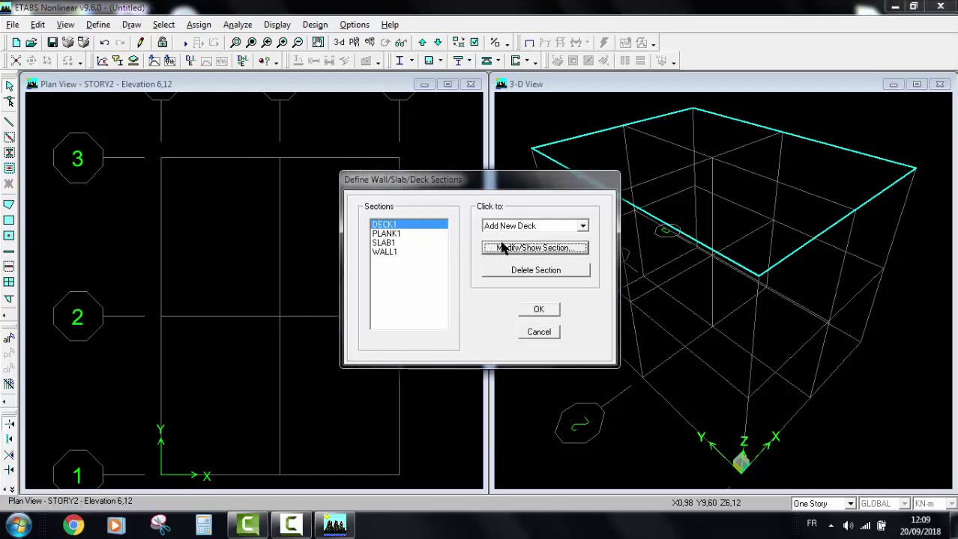
left_click(539, 331)
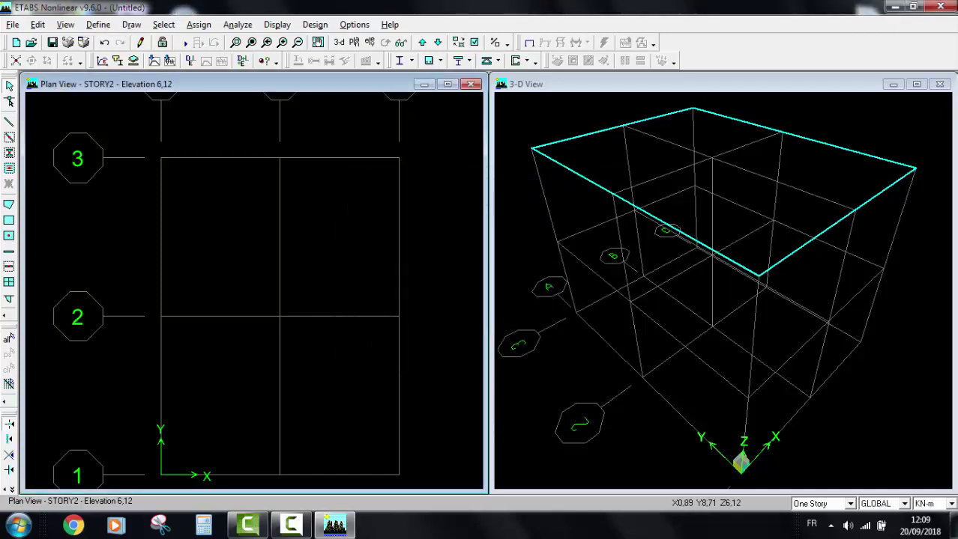
left_click(98, 26)
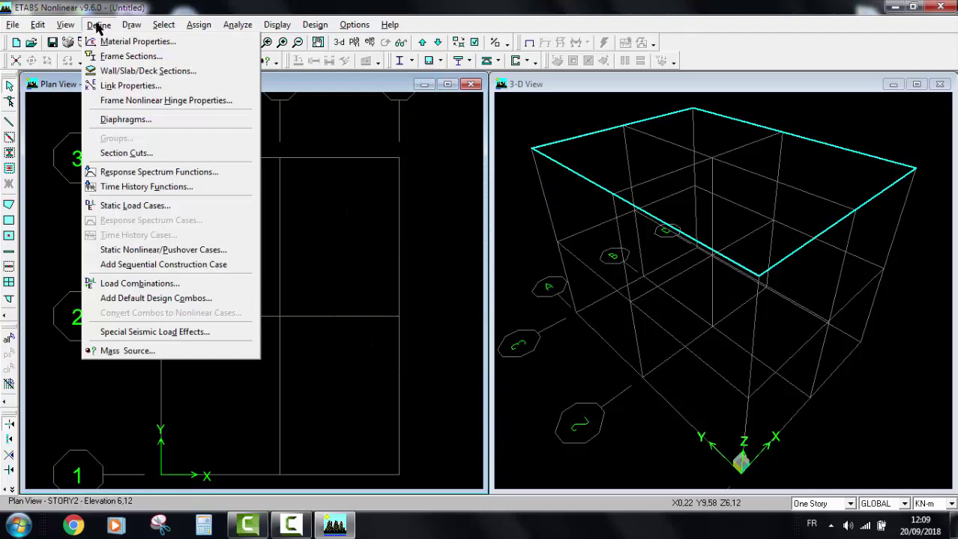
left_click(135, 43)
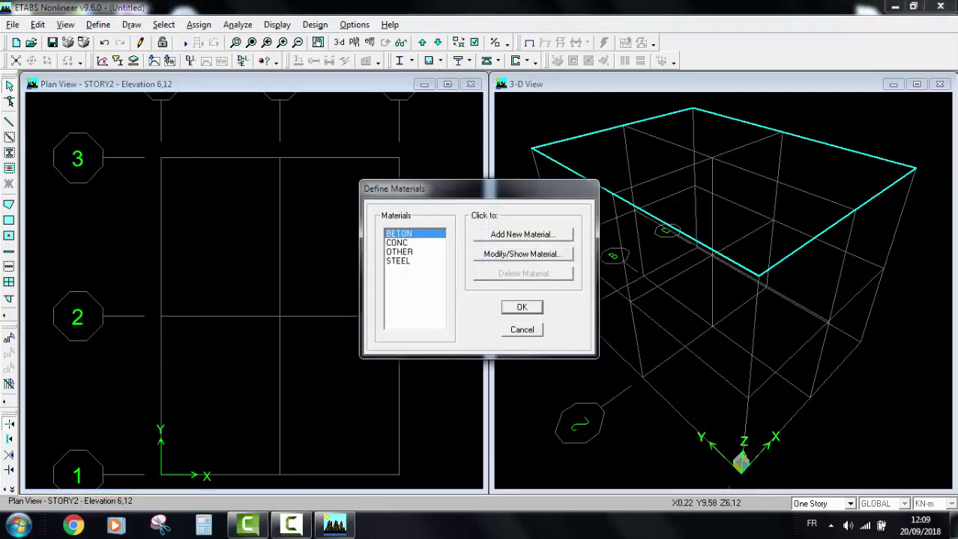
left_click(498, 235)
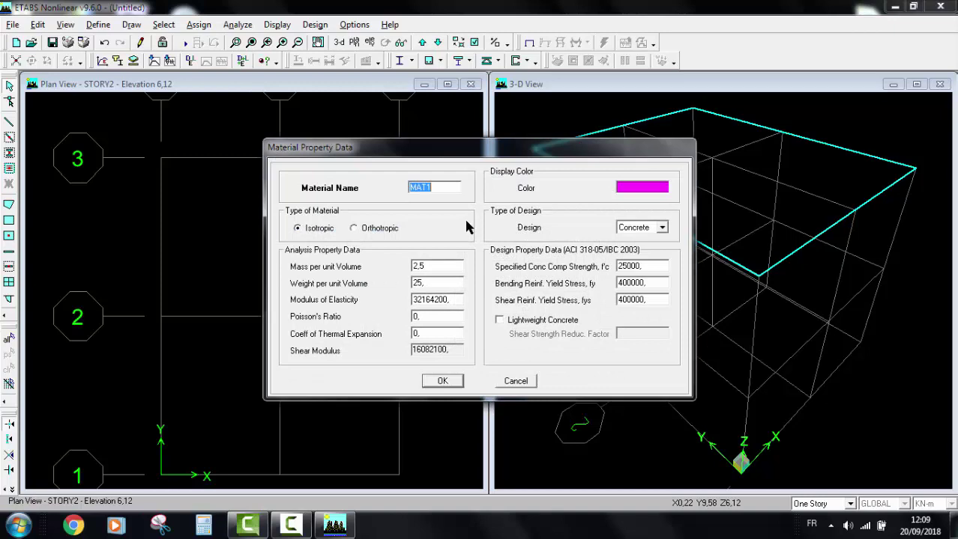
type("B")
key("BackSpace")
type("MAT1")
double_click(431, 268)
type("0")
double_click(430, 285)
type("0")
left_click(441, 381)
left_click(442, 381)
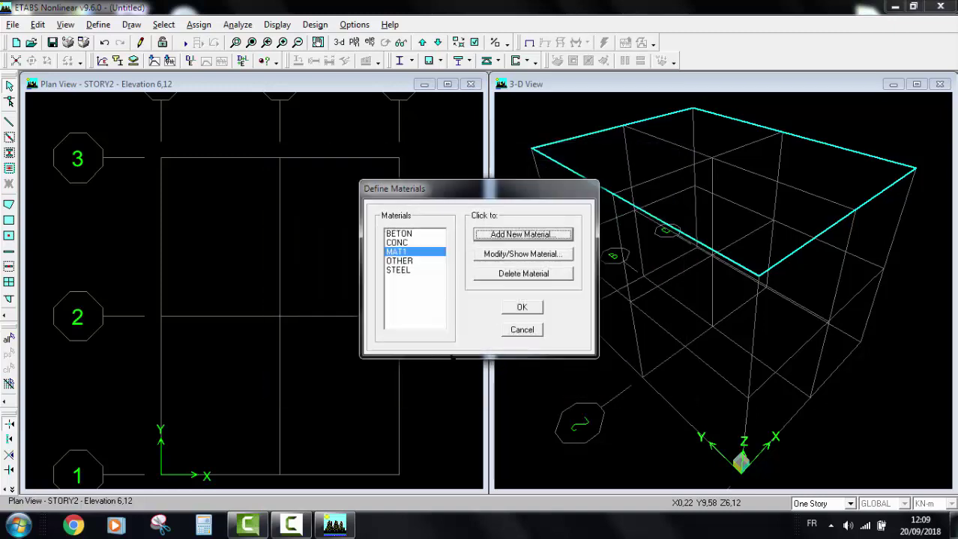
left_click(521, 331)
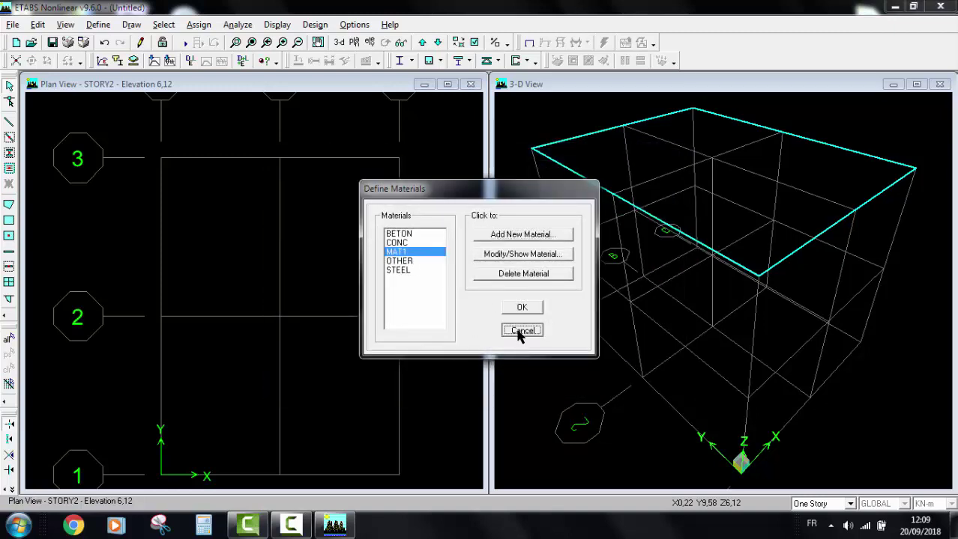
left_click(98, 25)
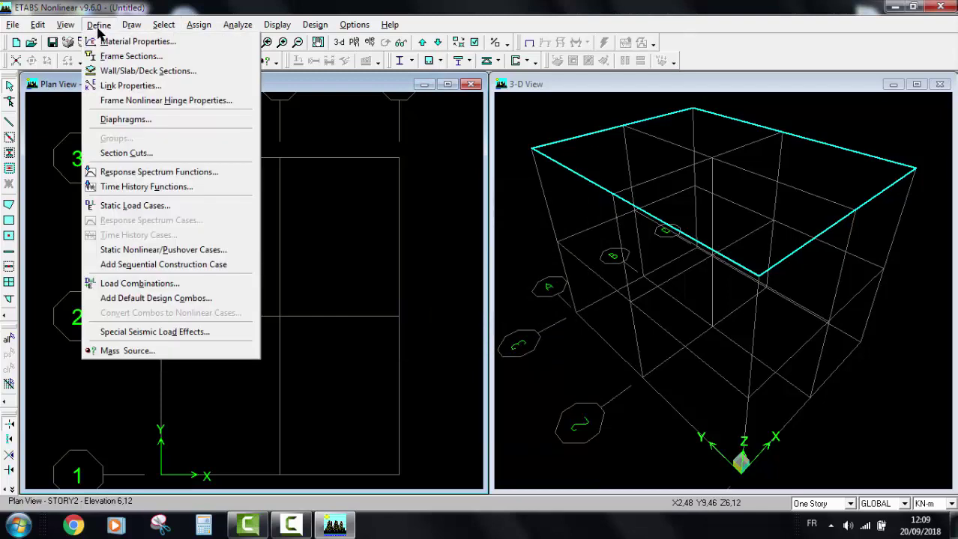
left_click(110, 76)
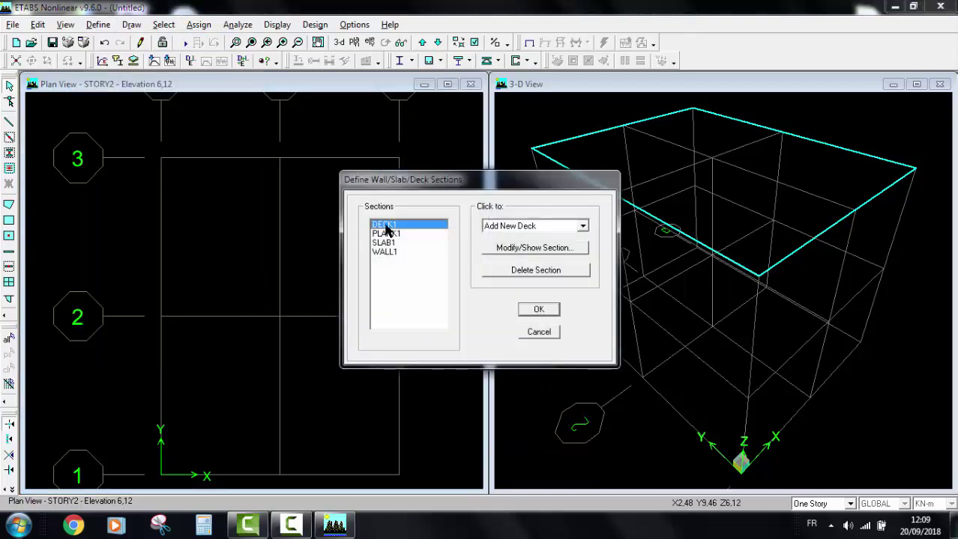
left_click(490, 249)
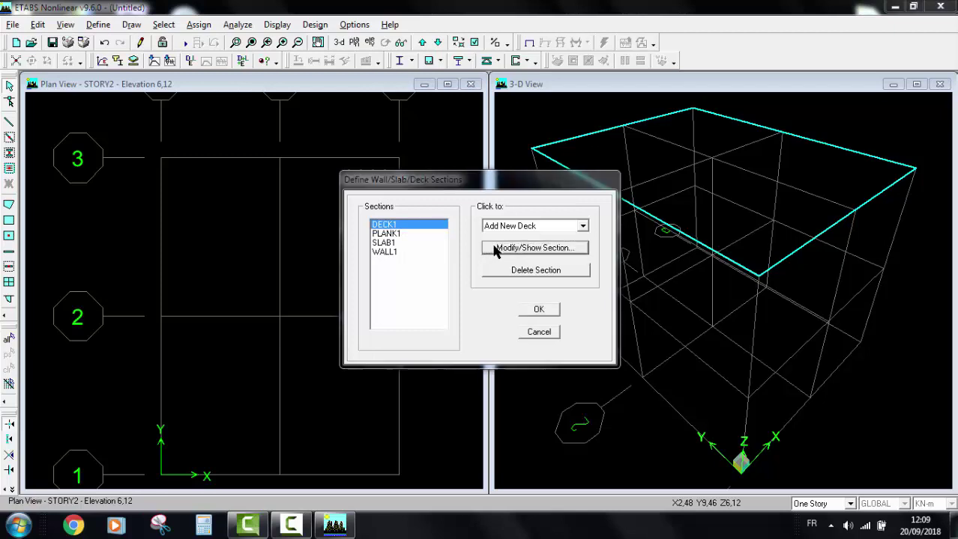
left_click(616, 249)
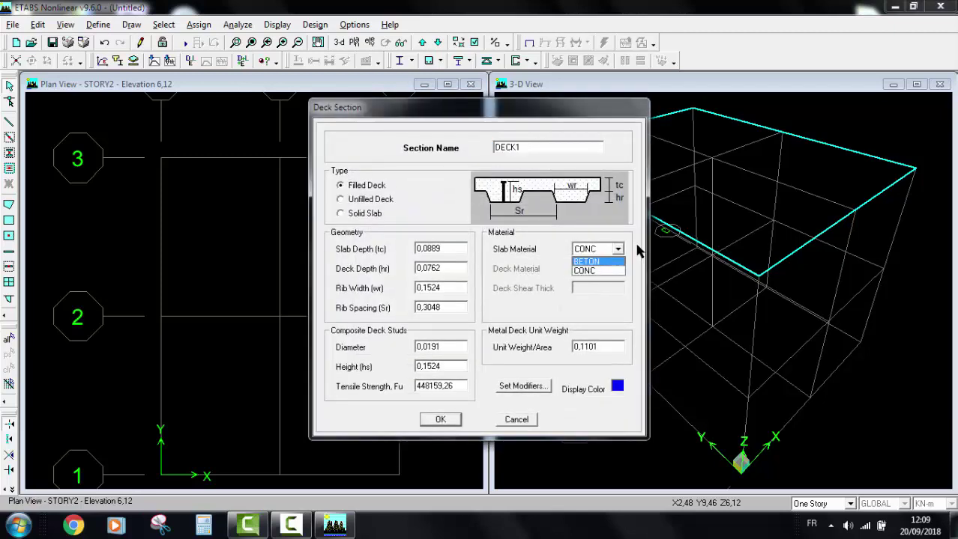
left_click(598, 270)
left_click(516, 420)
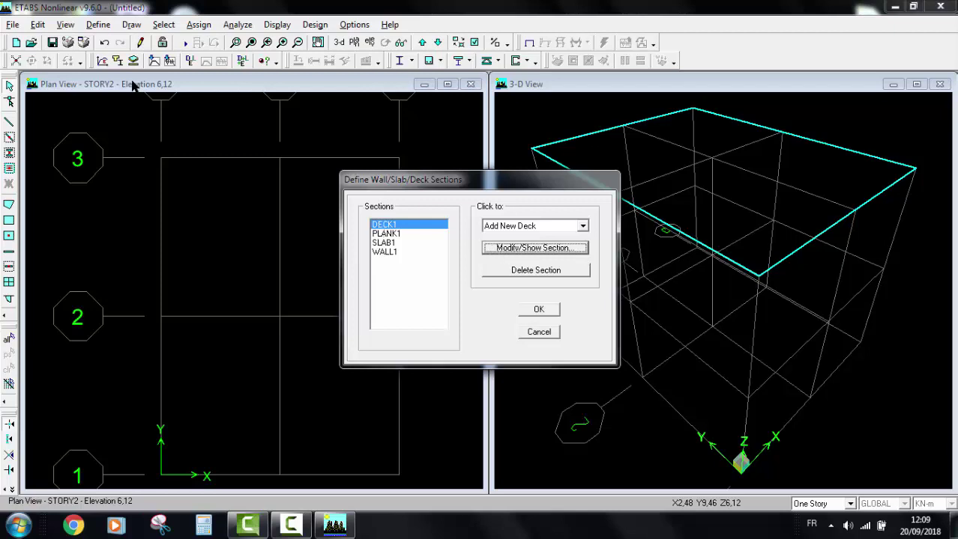
left_click(495, 249)
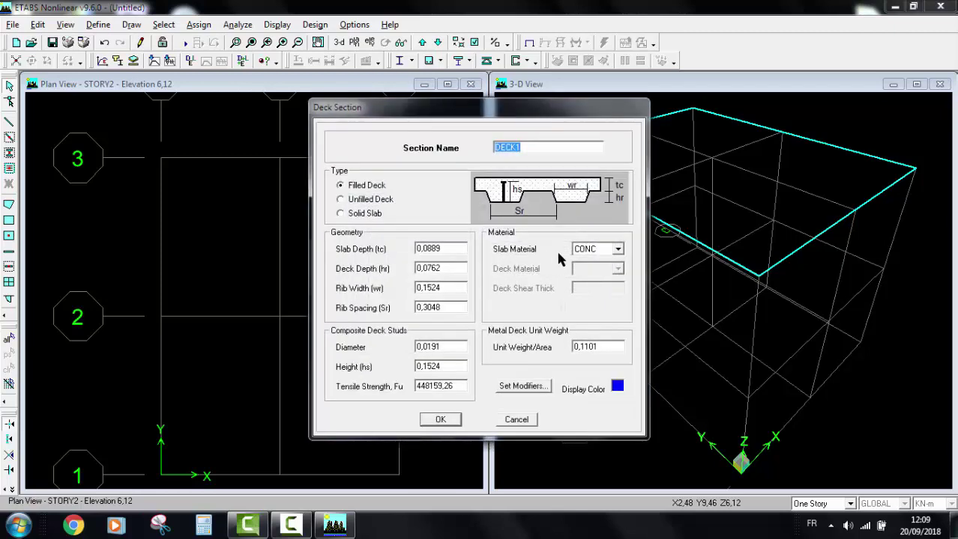
left_click(598, 250)
left_click(598, 260)
left_click(516, 419)
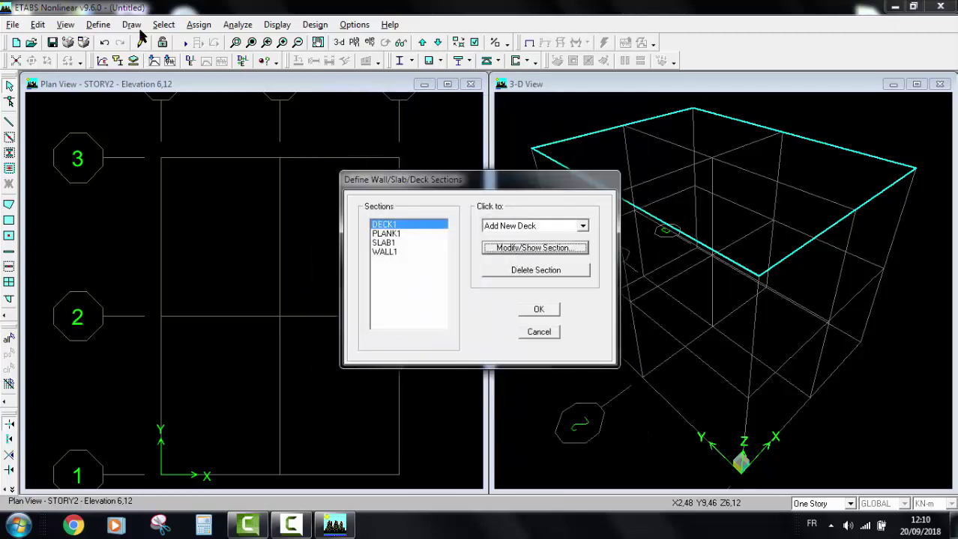
left_click(528, 332)
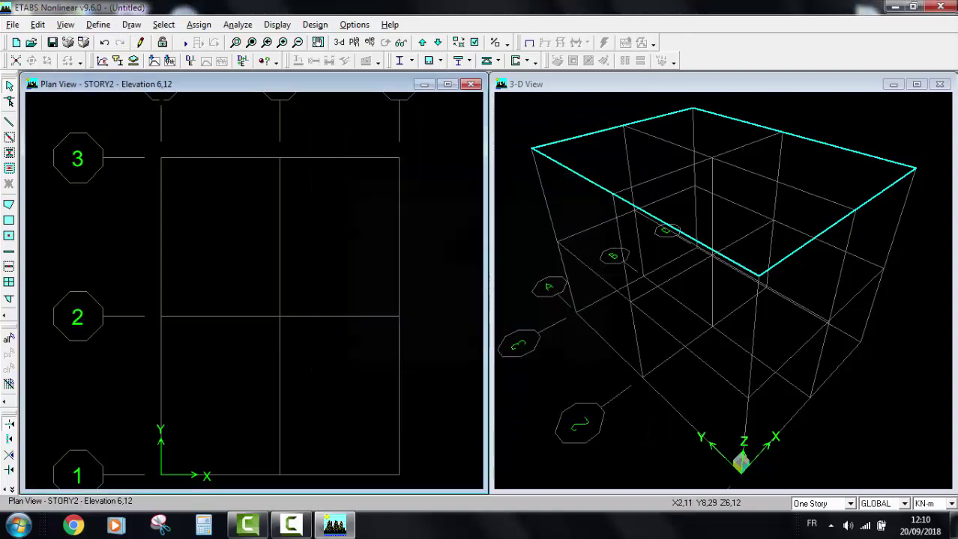
Add a concrete material named MAT1 with mass and weight per unit volume set to 0, and accept the materials.
left_click(98, 25)
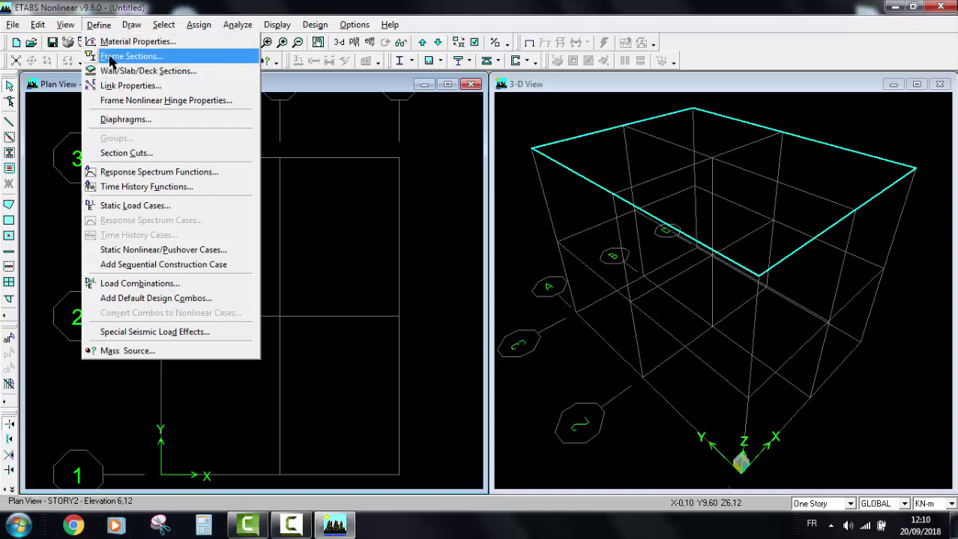
left_click(116, 42)
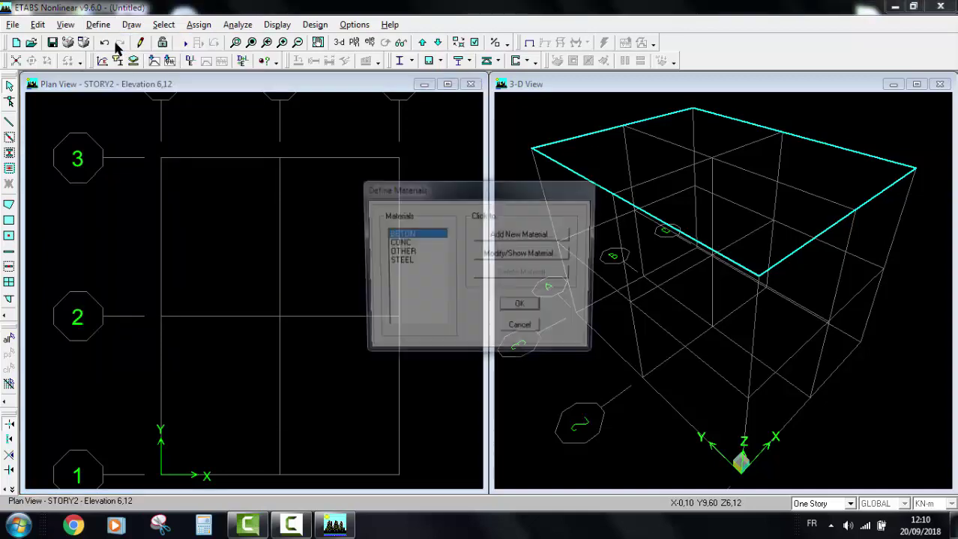
left_click(504, 236)
double_click(426, 266)
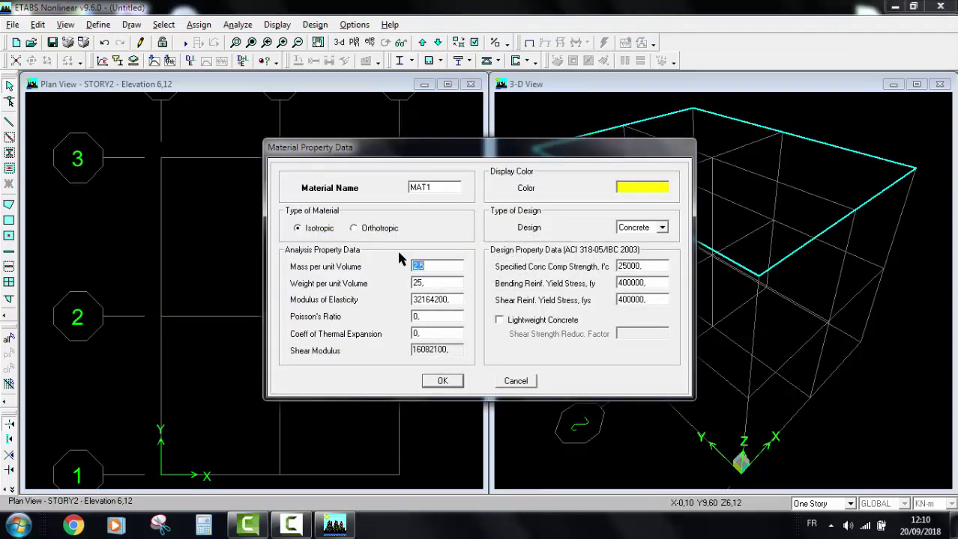
type("0")
double_click(427, 284)
type("0")
left_click(442, 381)
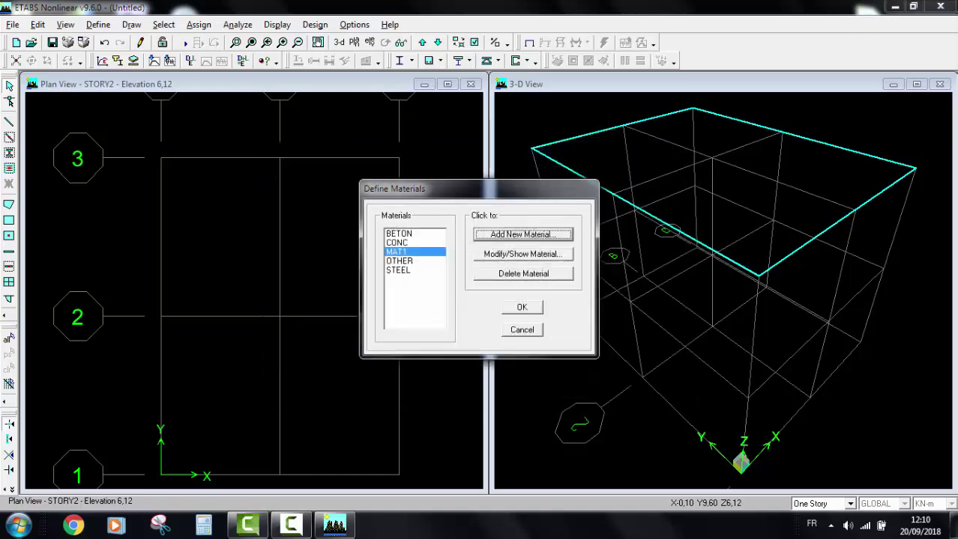
left_click(504, 308)
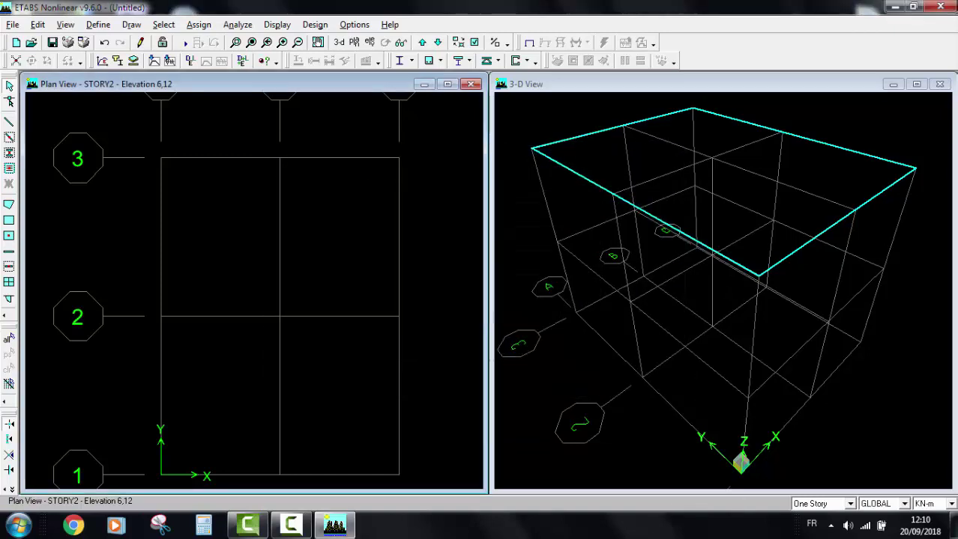
Open the DECK1 deck section for modification and assign MAT1 as its slab material.
left_click(107, 26)
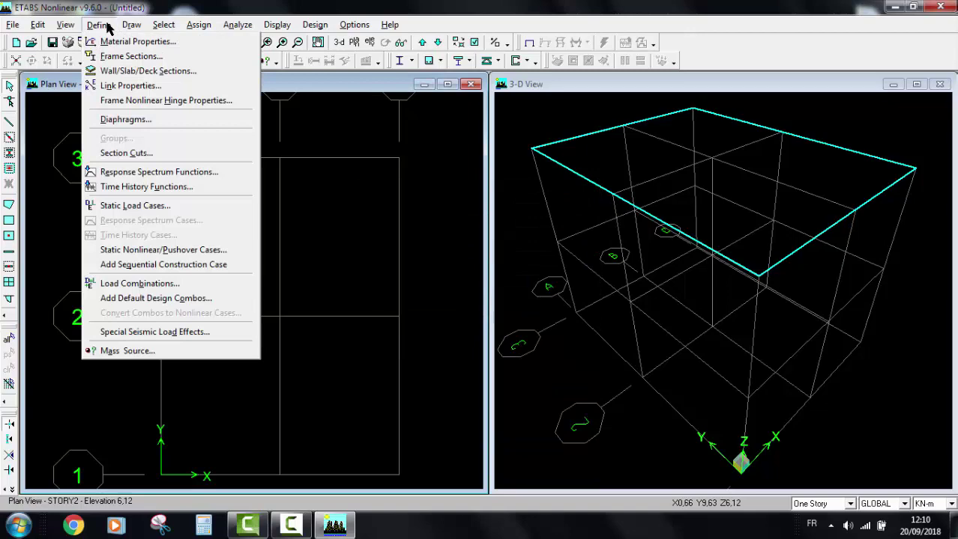
left_click(119, 70)
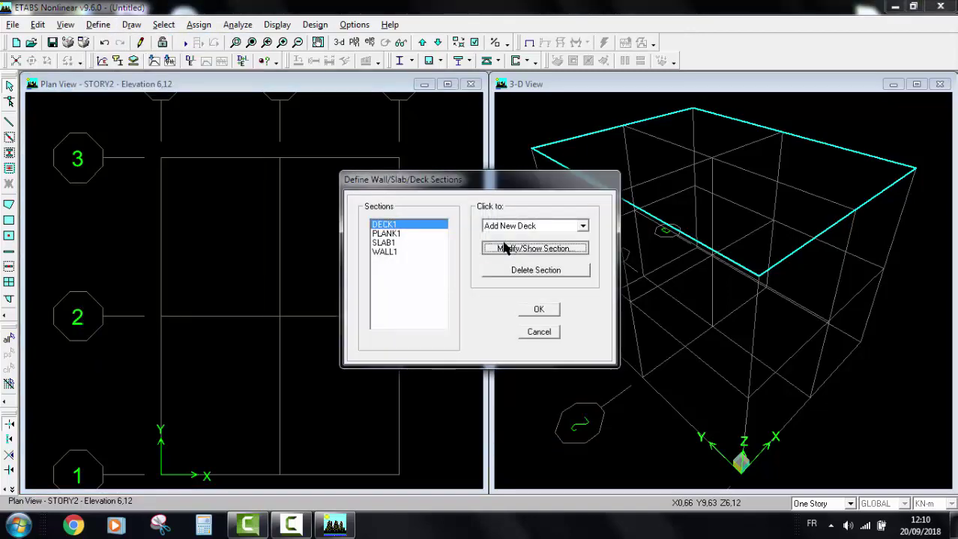
left_click(536, 247)
left_click(618, 249)
left_click(591, 281)
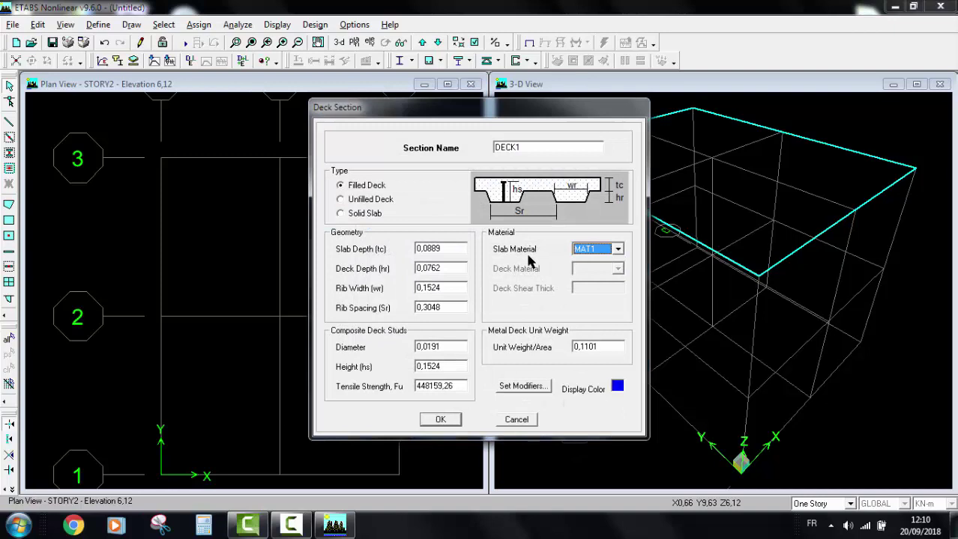
Set DECK1's slab depth to 0,05, deck depth to 0,16, rib width to 0,12 and rib spacing to 0,6, and accept the section.
left_click(459, 249)
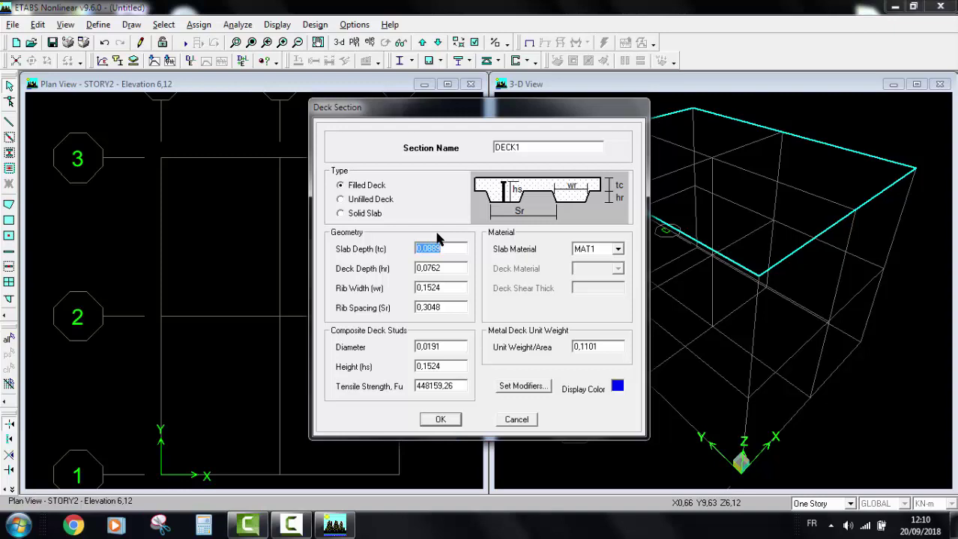
type("0,05")
key("Tab")
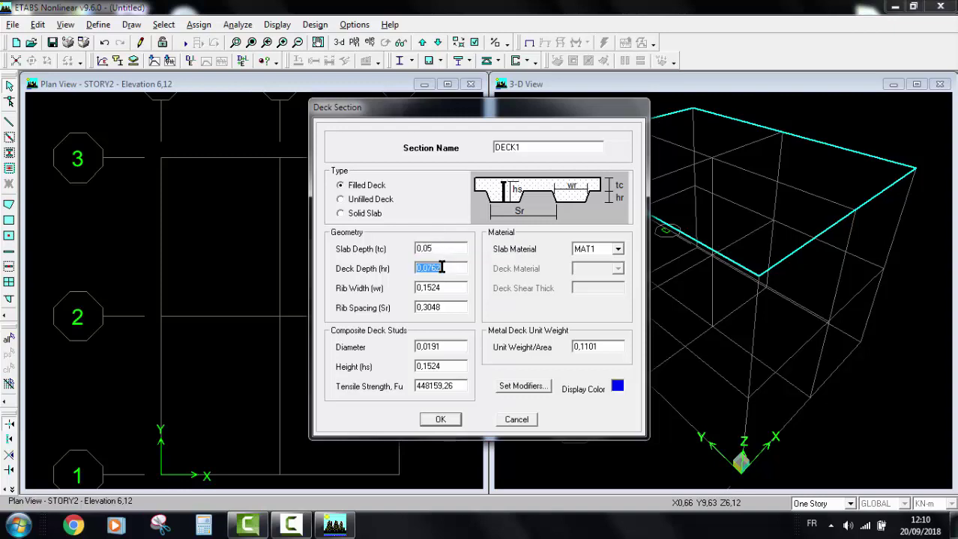
type("0,16")
double_click(441, 283)
type("0,12")
double_click(445, 307)
type("0,6")
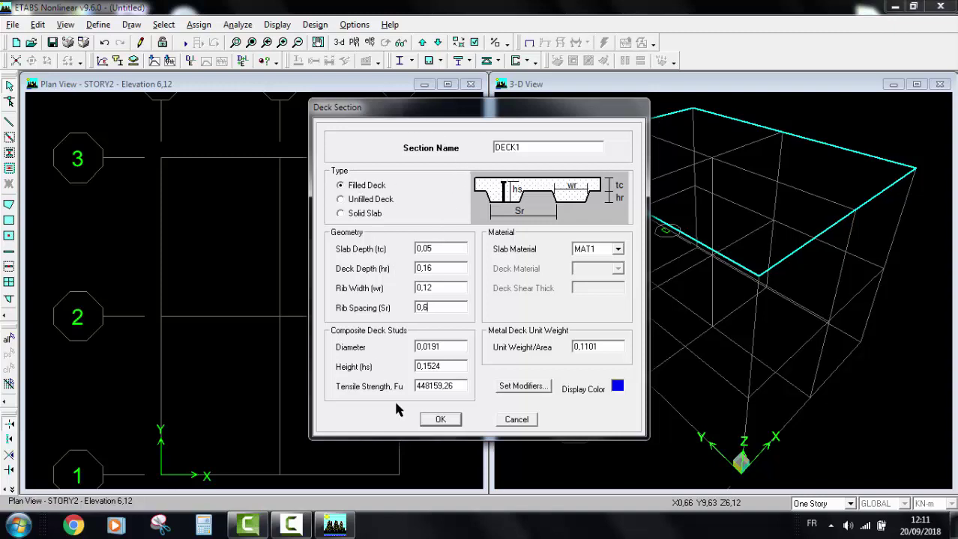
left_click(439, 419)
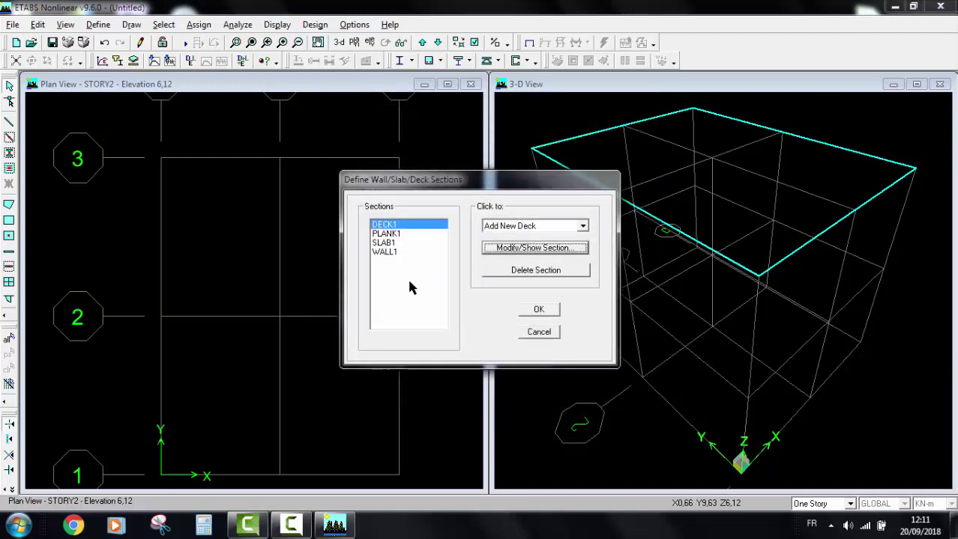